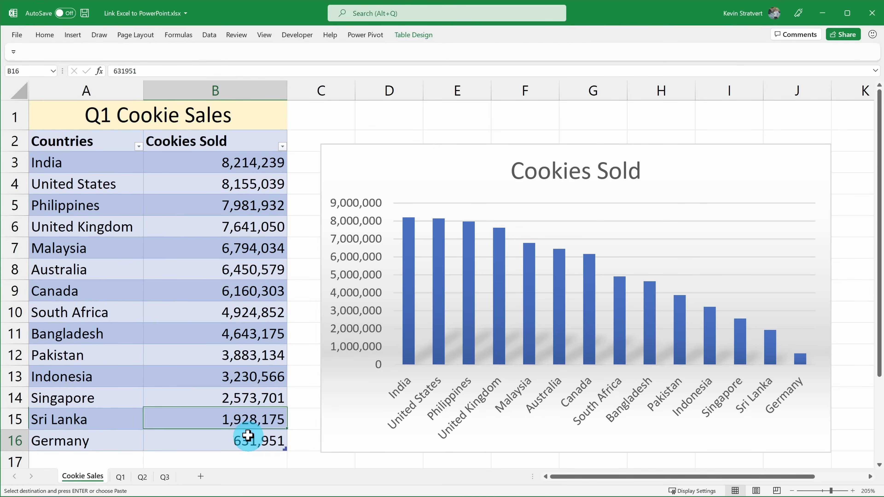
Enter 18214239 as India's Cookies Sold figure in the Q1 Cookie Sales table
left_click_drag(247, 435, 73, 111)
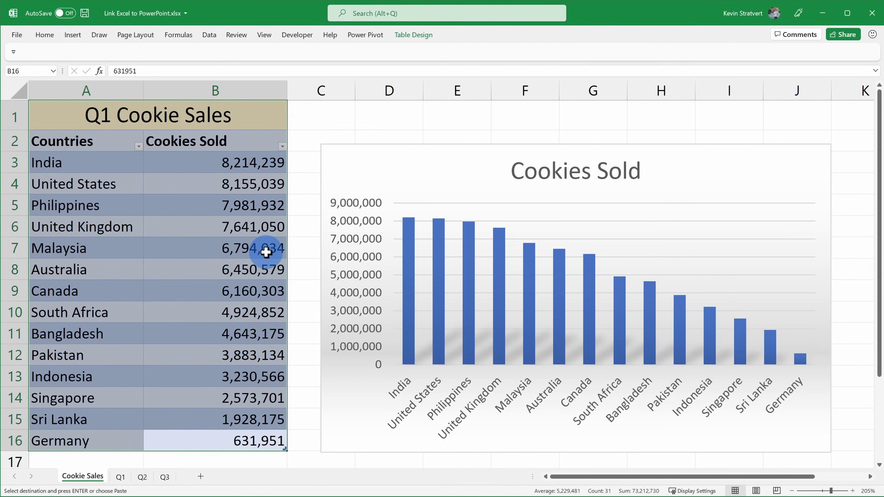
type("18214239")
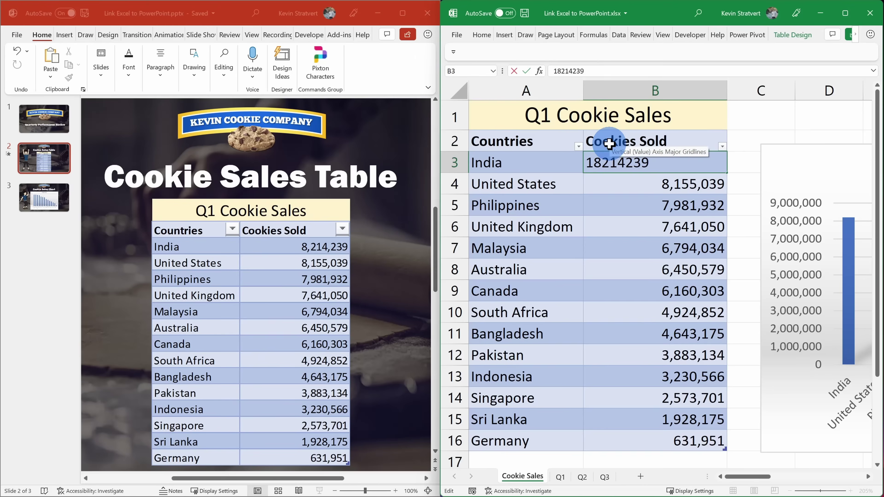
key("Return")
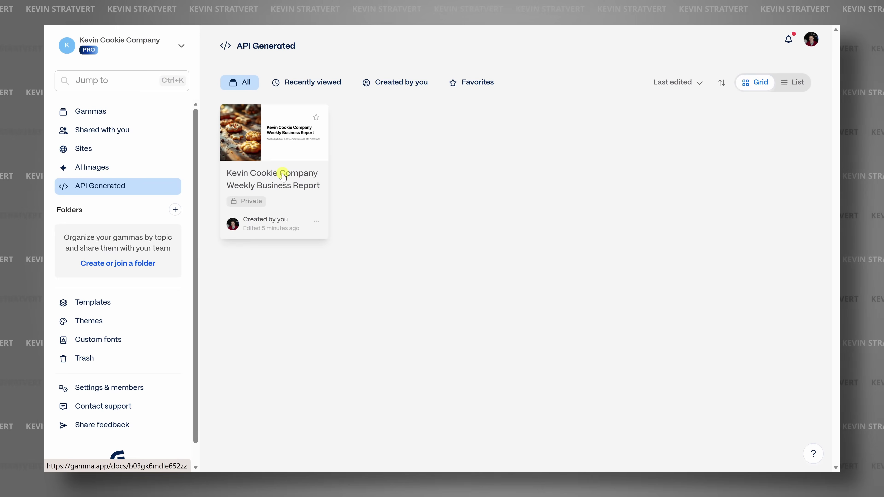
Open the generated weekly business report deck in Gamma and scroll through its slides
left_click(283, 175)
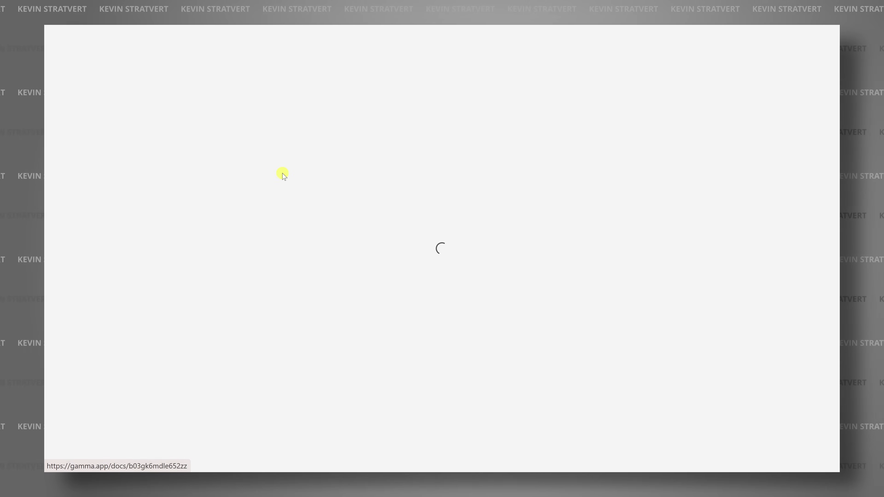
scroll(494, 212, "down", 15)
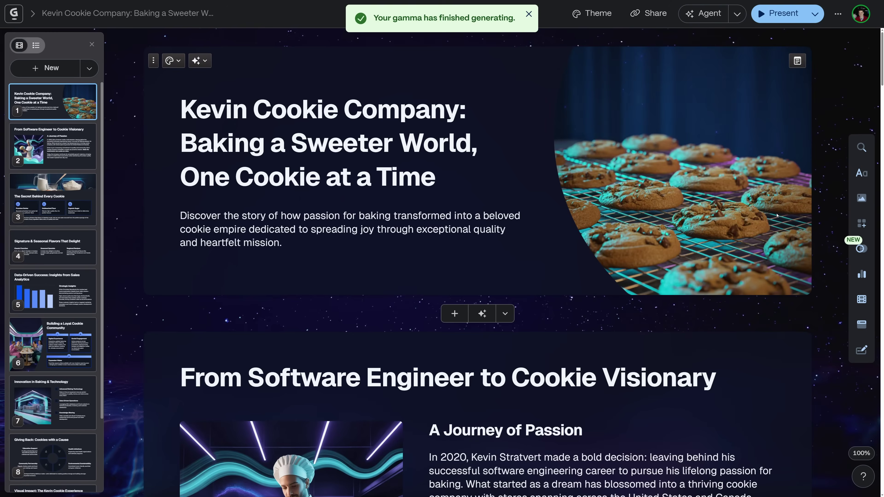
scroll(782, 214, "down", 5)
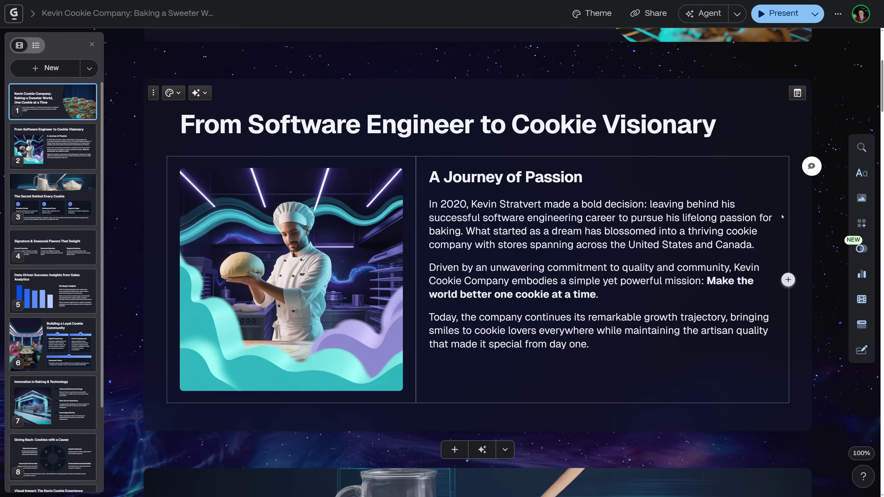
scroll(782, 217, "down", 2)
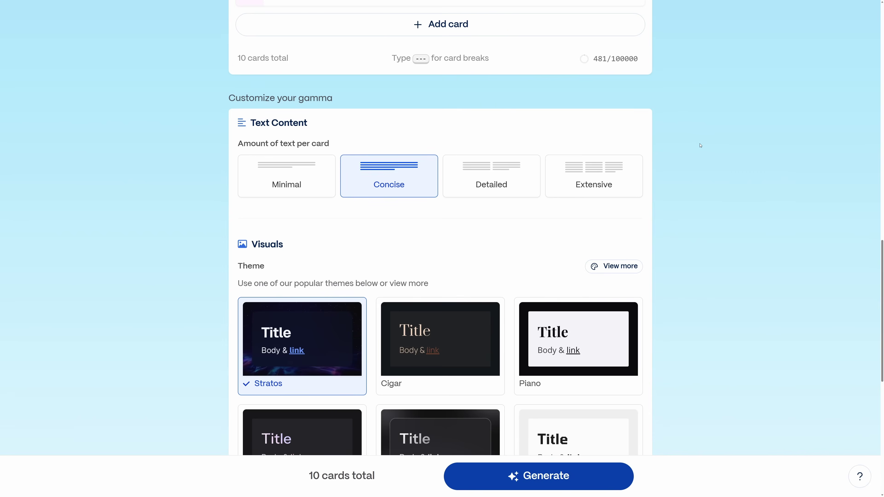
scroll(700, 142, "down", 1)
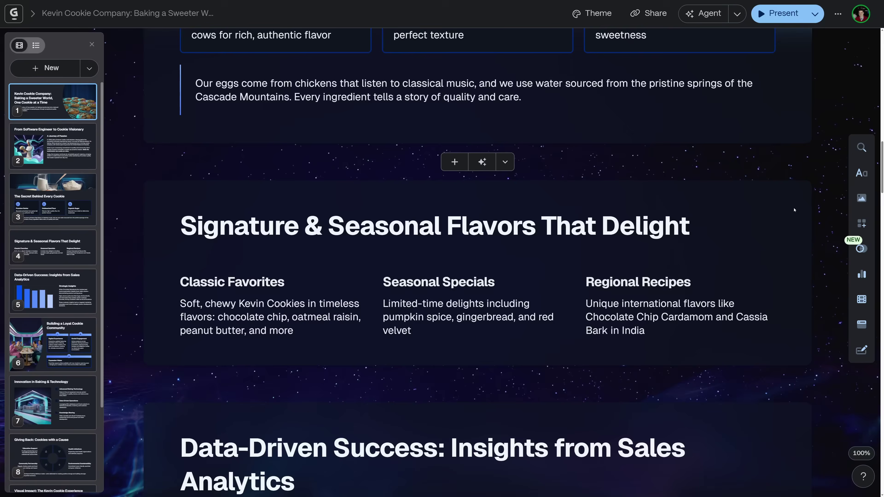
scroll(794, 207, "down", 5)
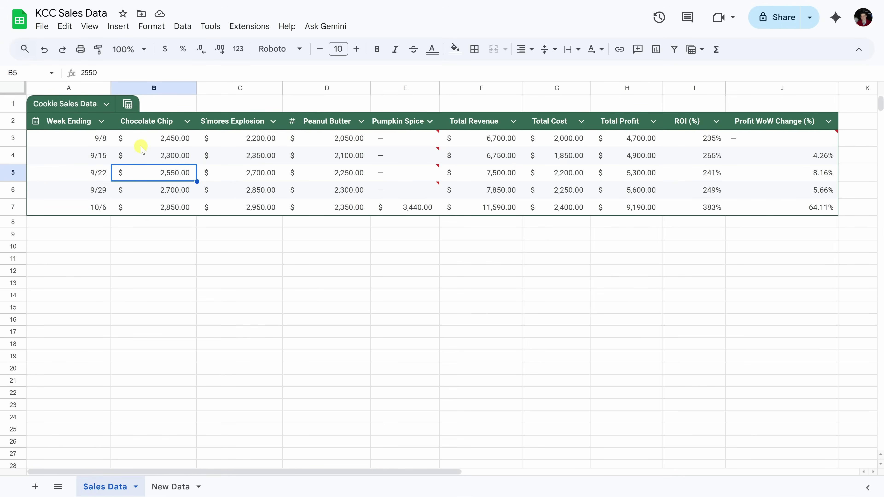
left_click_drag(68, 122, 473, 200)
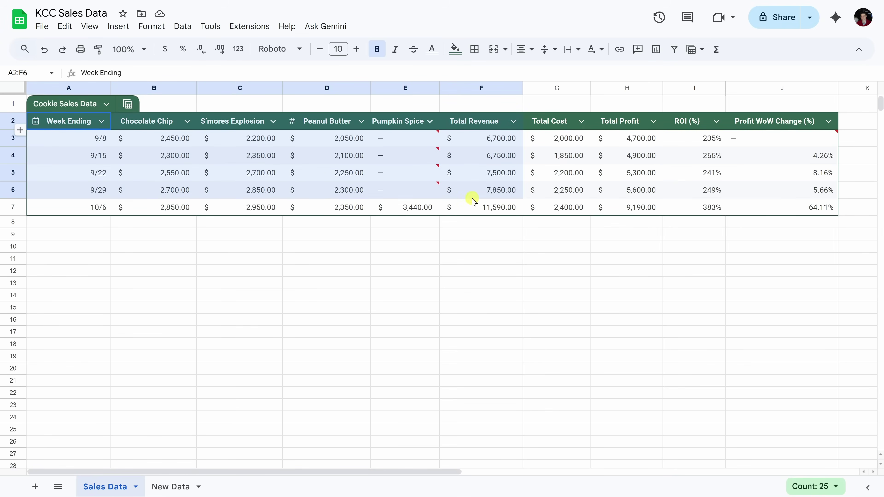
left_click(243, 189)
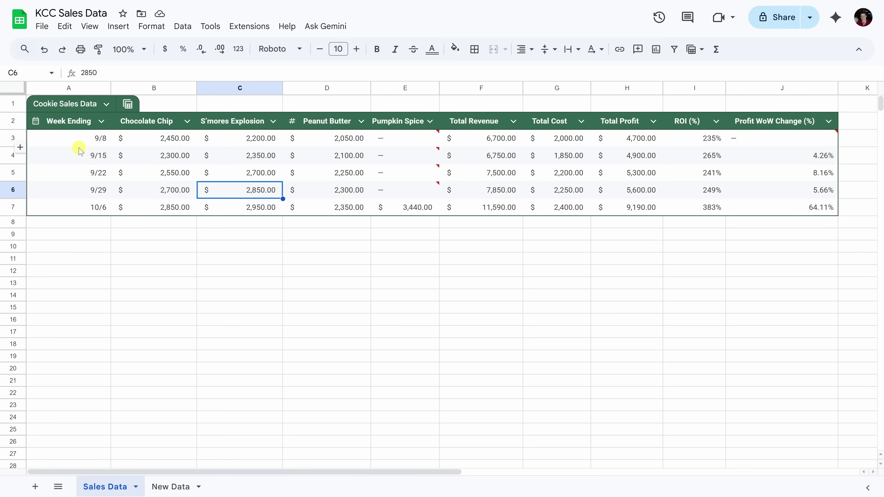
left_click(14, 138)
left_click(13, 155)
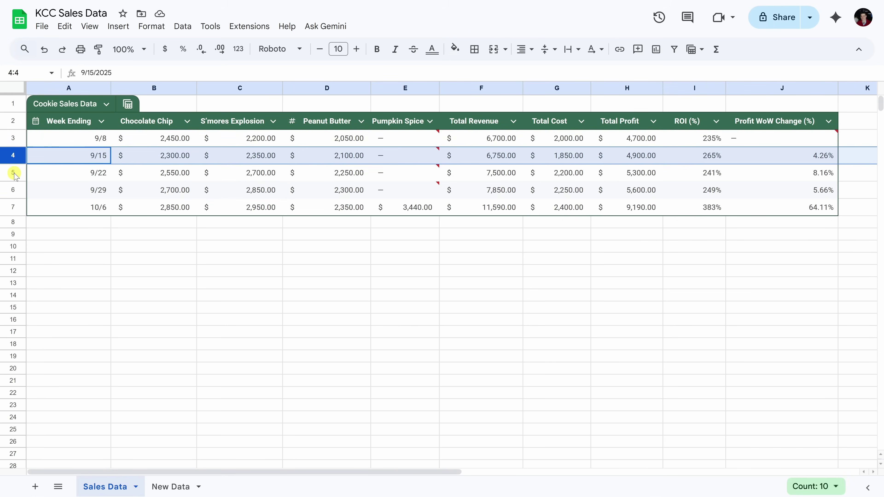
left_click(14, 173)
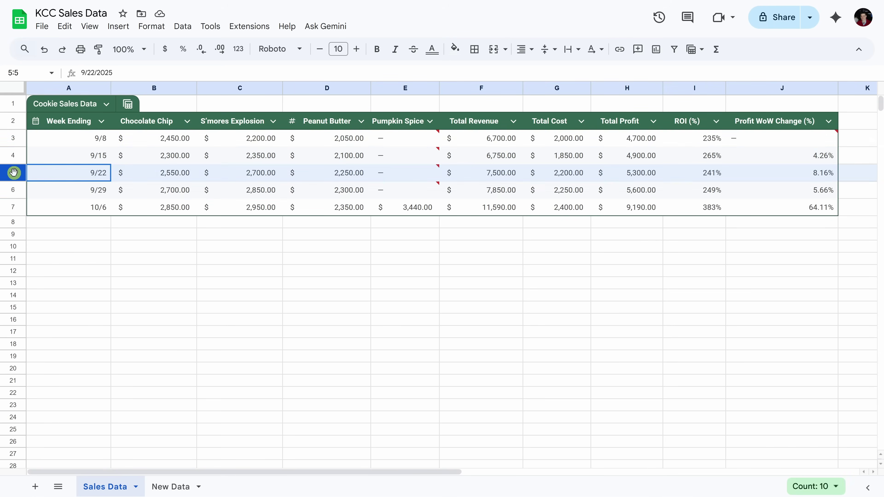
left_click(13, 189)
left_click(158, 155)
left_click(146, 121)
left_click_drag(231, 123, 165, 205)
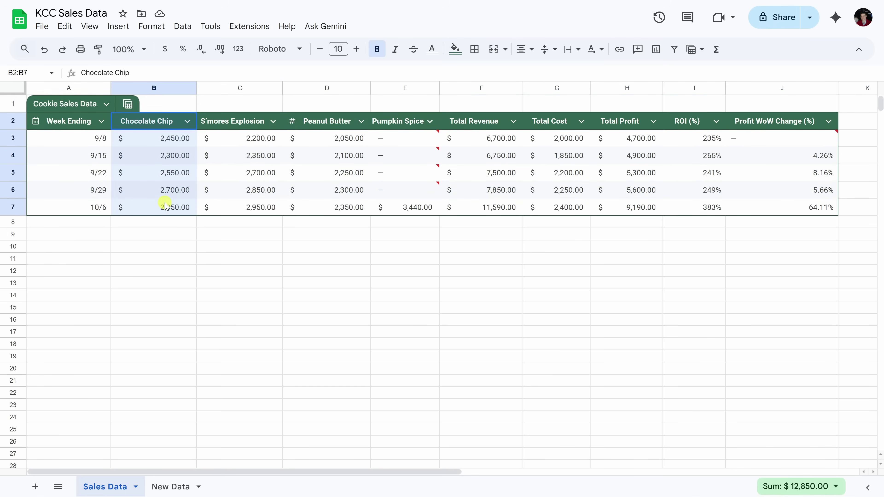
left_click(315, 187)
left_click_drag(454, 121, 814, 212)
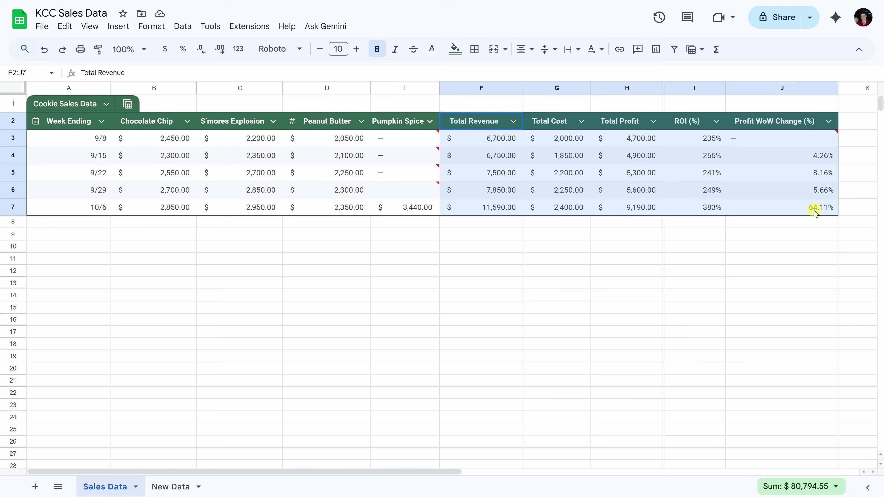
left_click(232, 191)
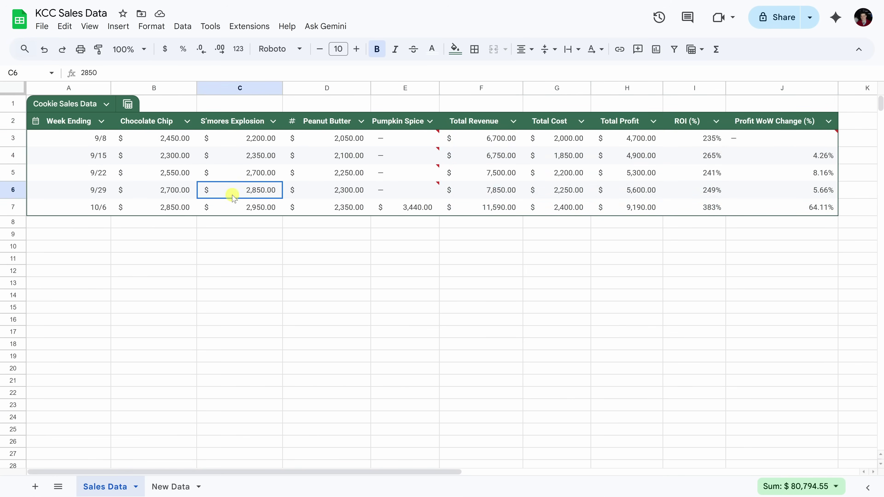
left_click(17, 222)
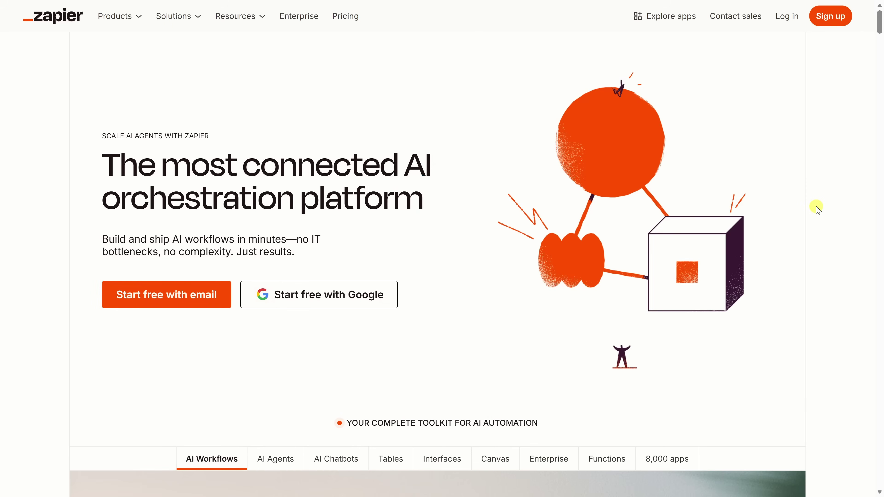
Scroll down to n8n's integrations grid with Gmail, OpenAI, Slack and Telegram cards
scroll(818, 213, "down", 10)
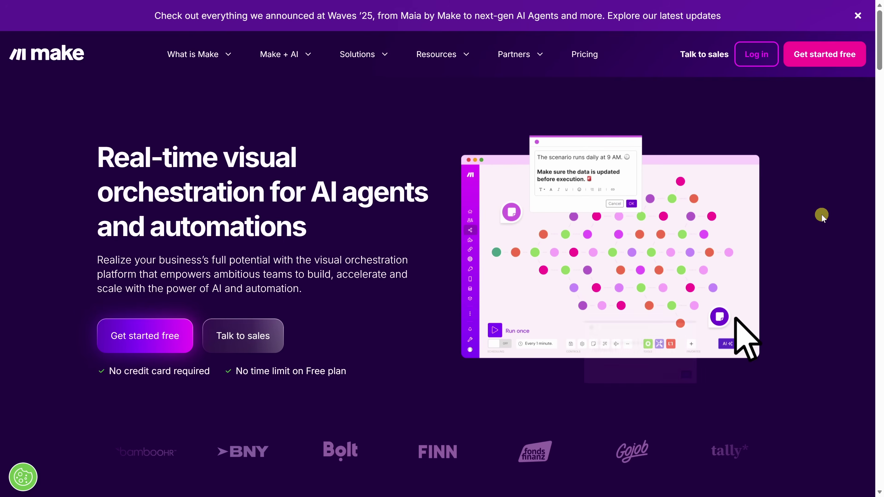
scroll(821, 216, "down", 10)
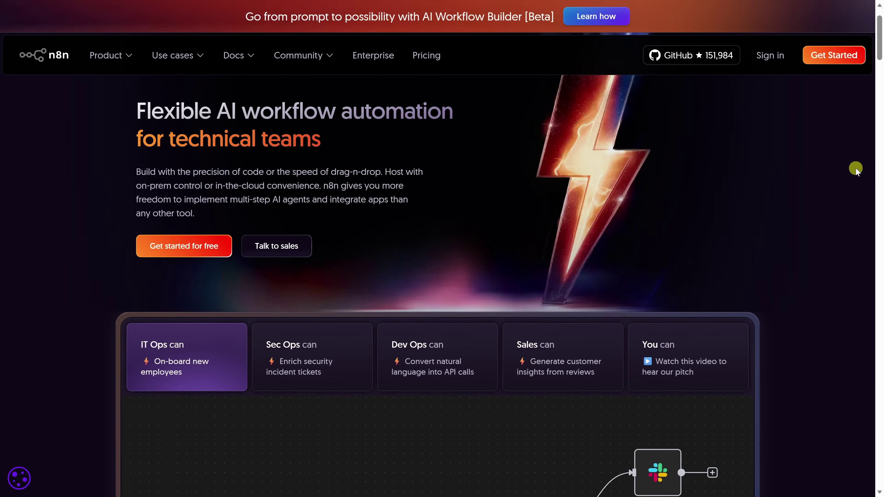
scroll(856, 169, "down", 4)
scroll(855, 168, "down", 6)
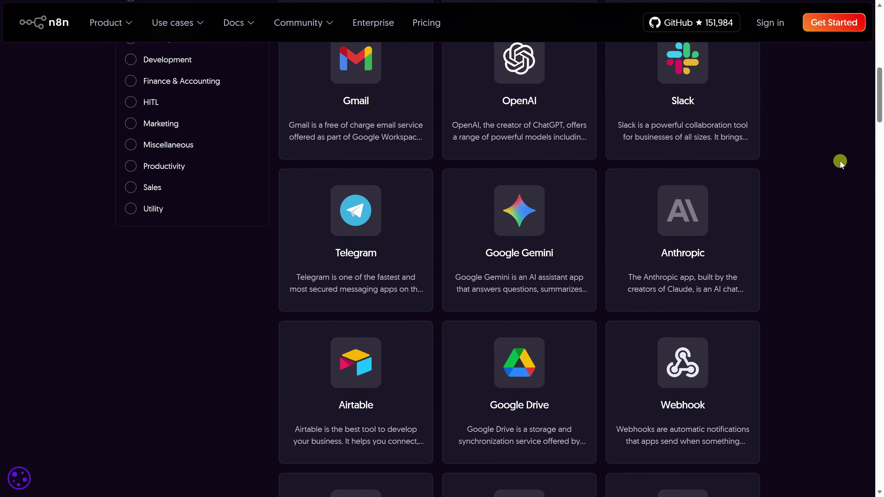
scroll(840, 160, "down", 15)
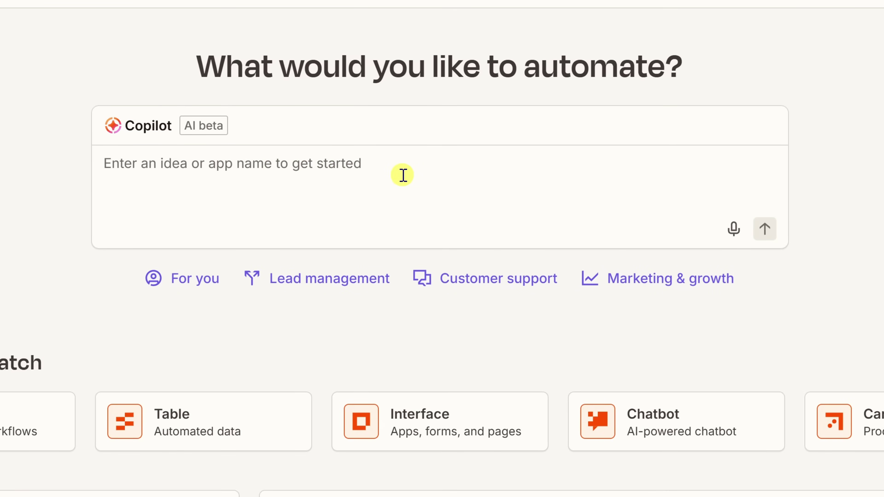
Paste the Google Sheet-to-Gamma weekly sales deck description into Copilot and send it
left_click(209, 163)
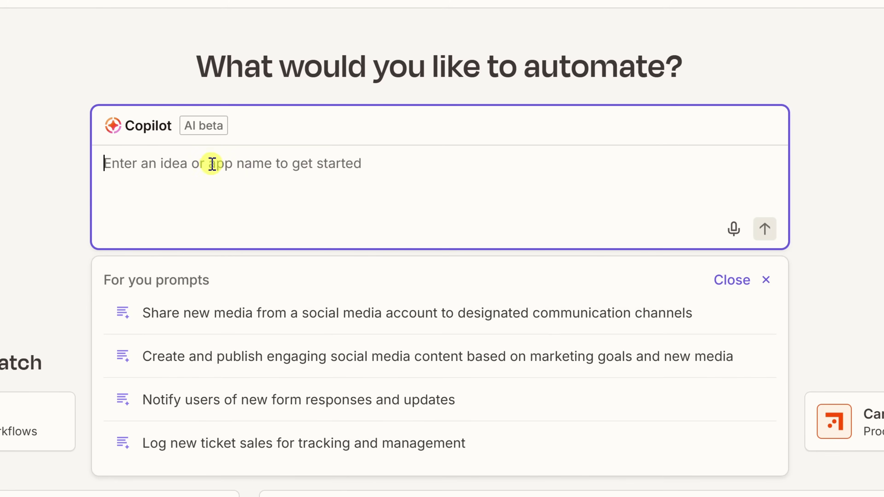
type("When a new row is added in my Google Sheet, generate a slide deck in Gamma with a weekly sales summary. Include data on what happened, insights, and visuals.")
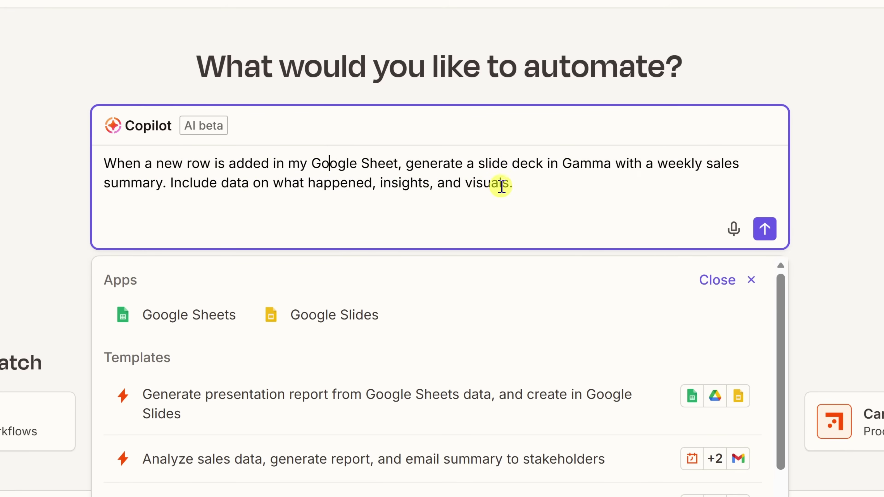
left_click(764, 229)
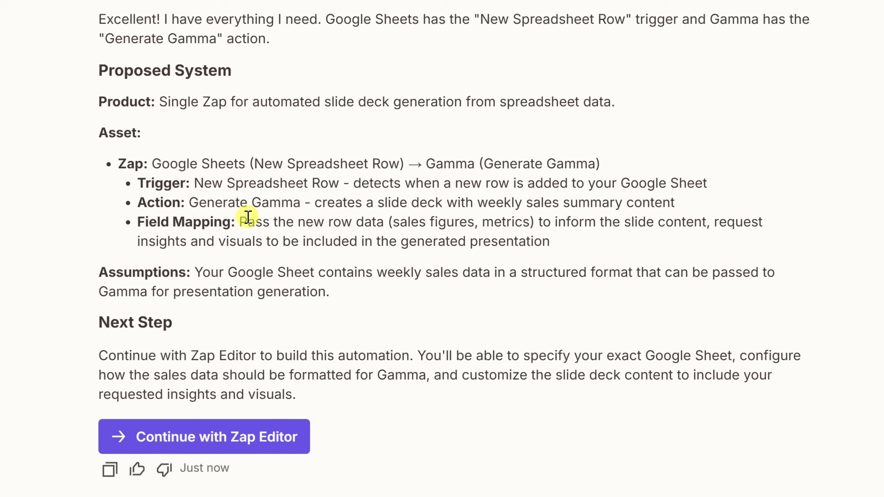
Review the proposal's Trigger, Action and Field Mapping lines, then continue with the Zap Editor
left_click_drag(154, 183, 570, 183)
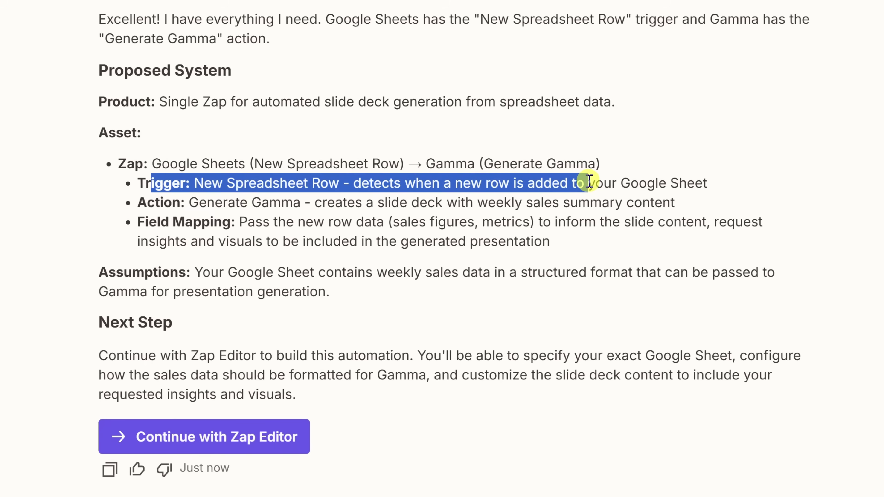
left_click(196, 203)
left_click_drag(139, 202, 431, 201)
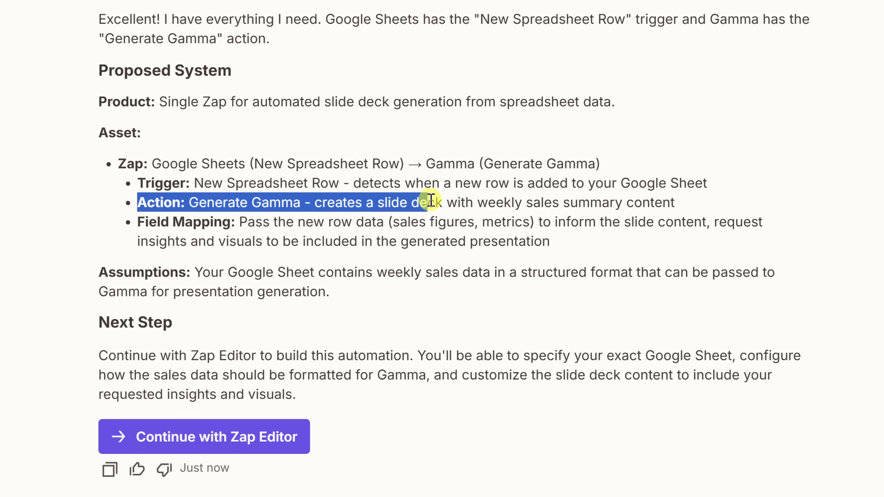
left_click_drag(431, 202, 431, 201)
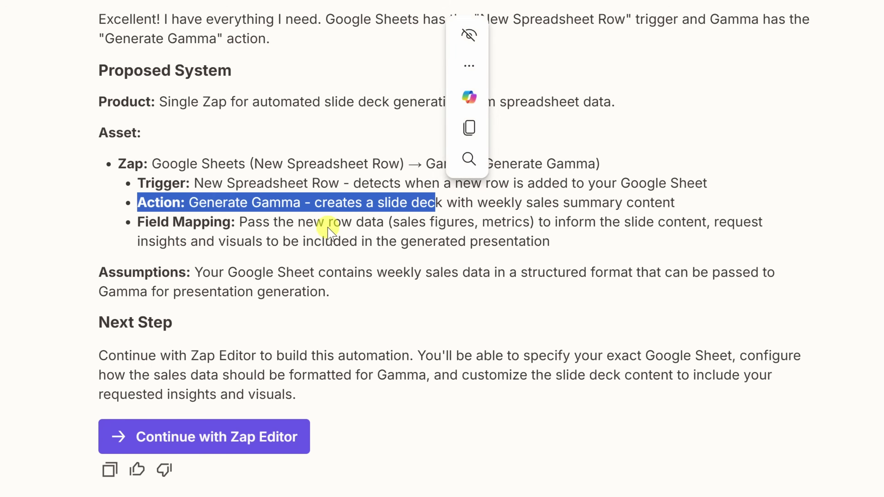
left_click(205, 221)
left_click_drag(142, 222, 468, 227)
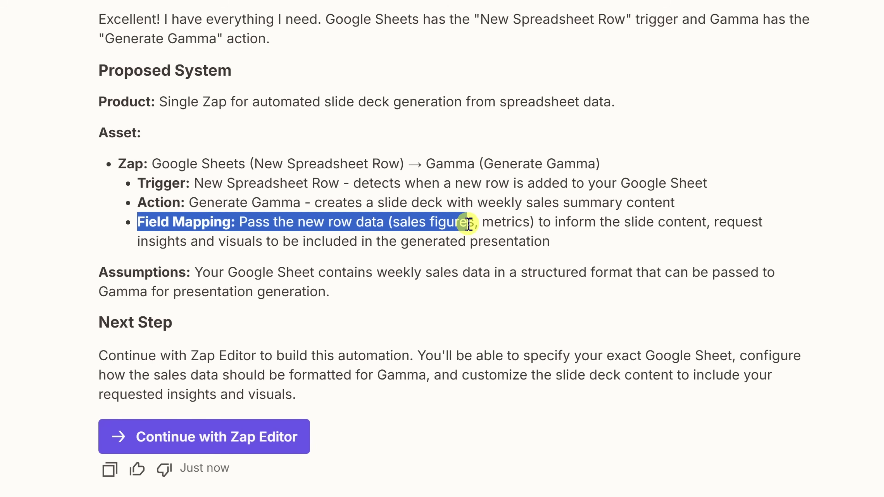
left_click(467, 240)
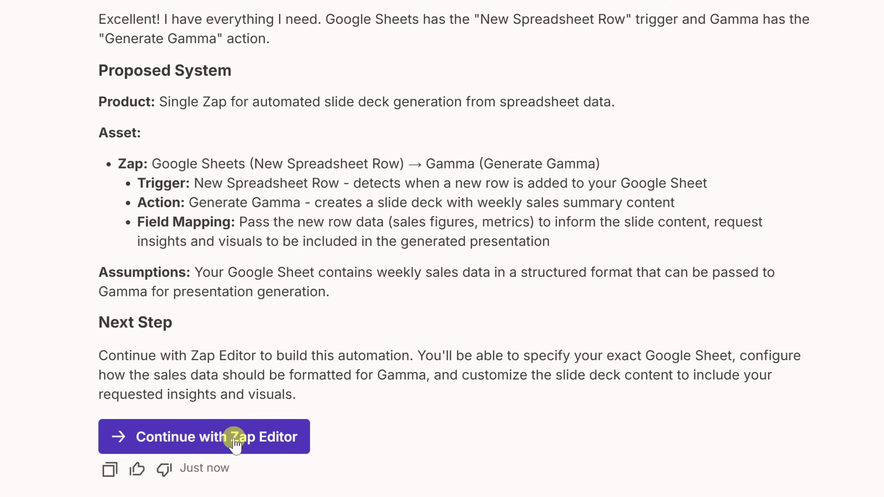
left_click(235, 439)
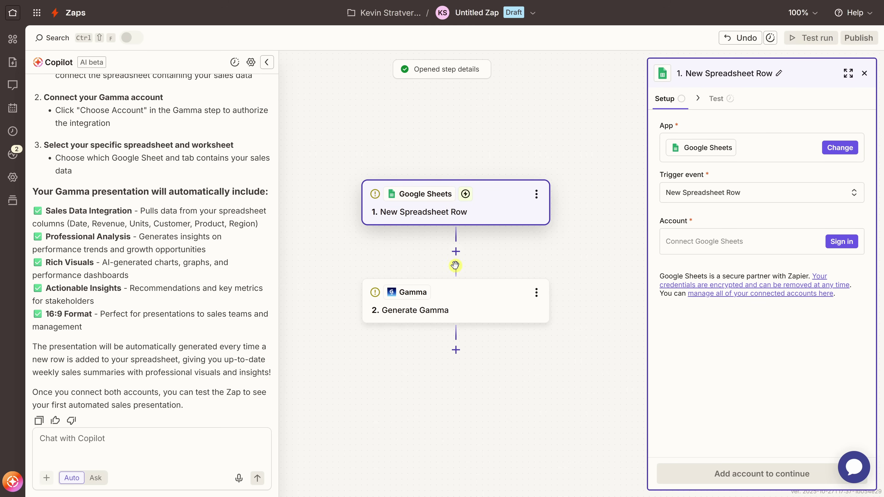
left_click(455, 307)
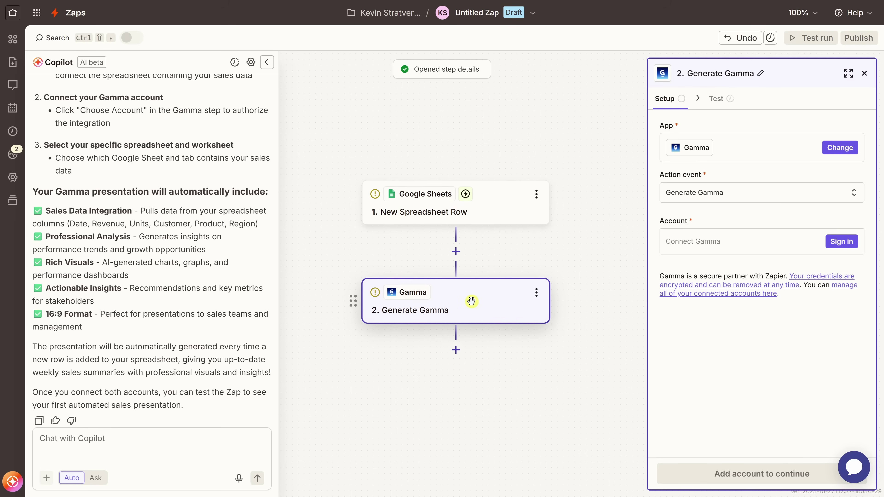
left_click(471, 216)
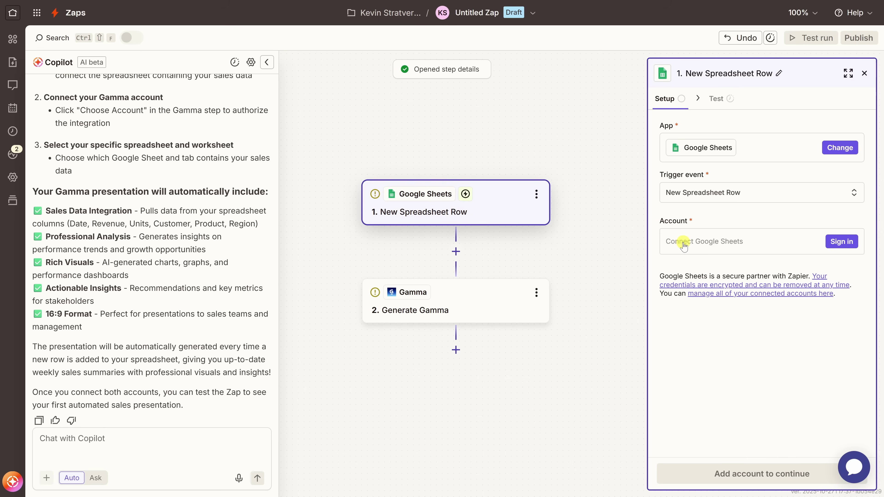
left_click(848, 242)
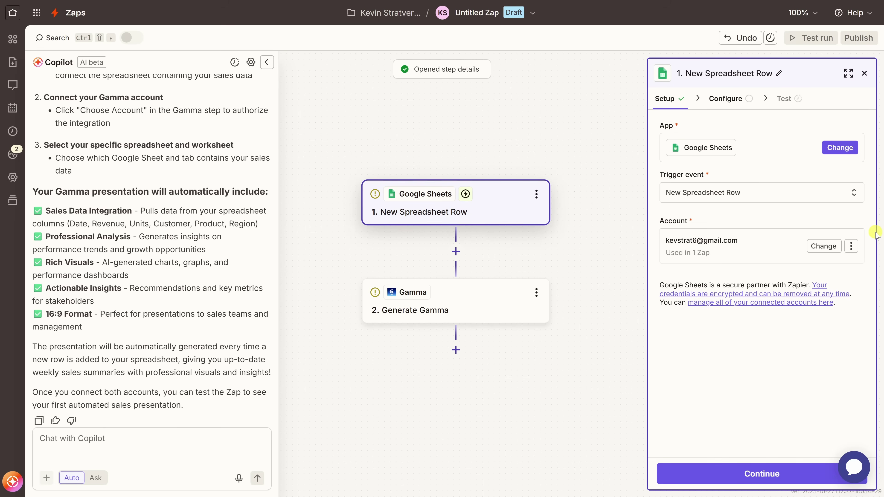
Point the trigger at KCC Sales Data's Sales Data worksheet and test it for sample rows
left_click(766, 477)
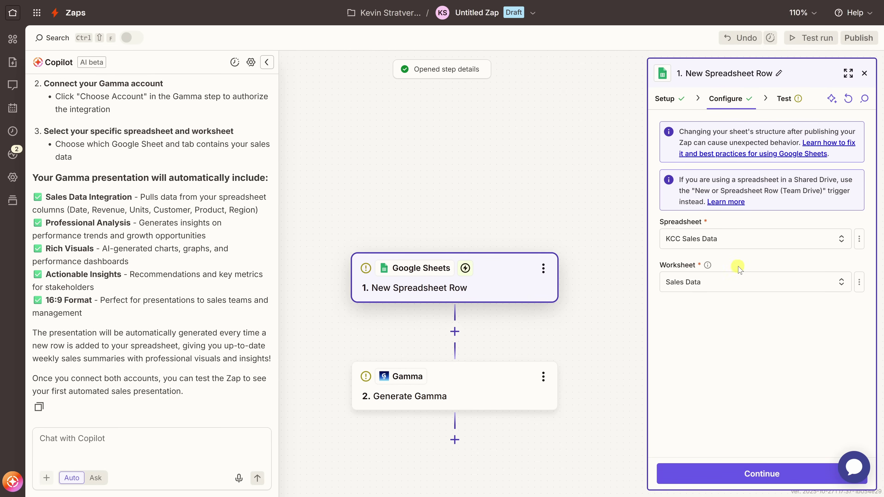
left_click(739, 244)
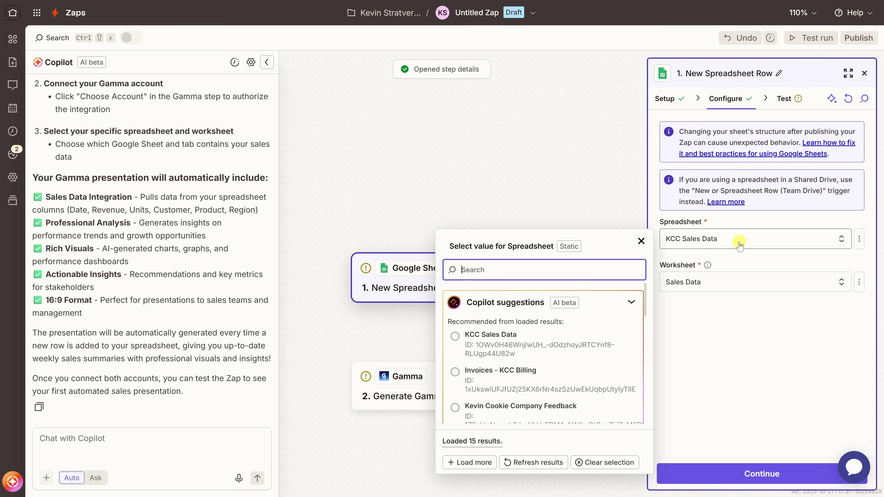
left_click(503, 346)
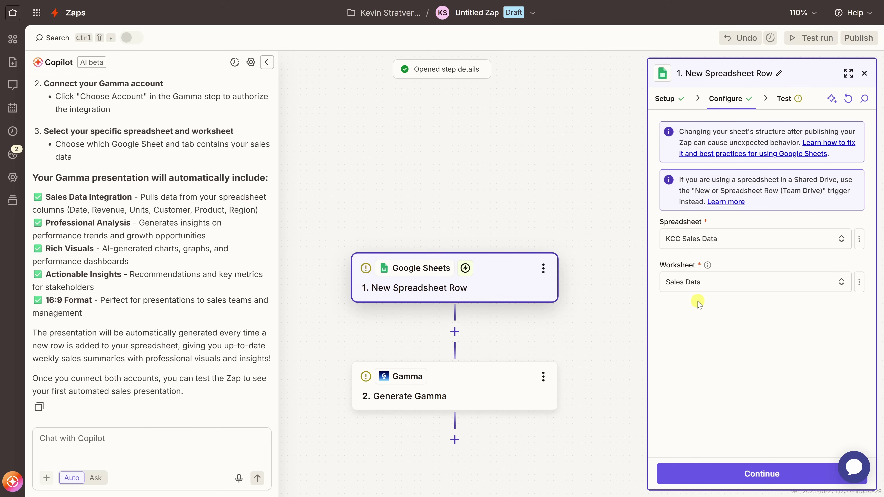
left_click(700, 281)
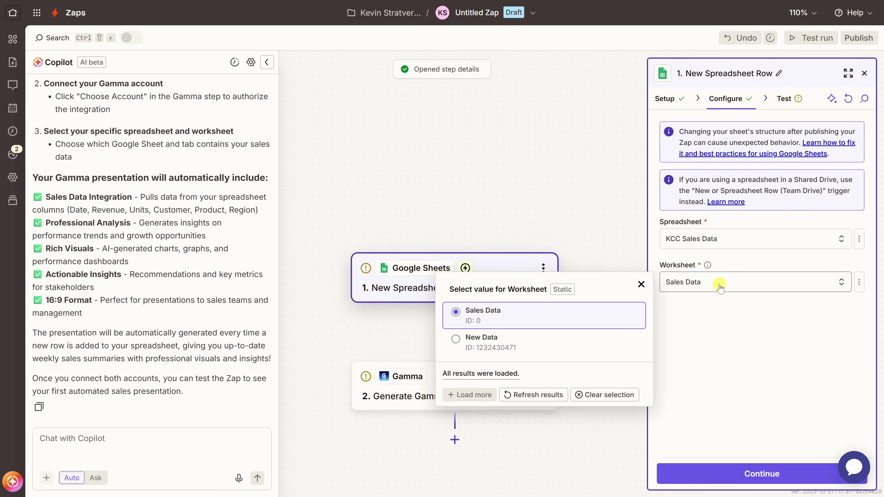
left_click(462, 315)
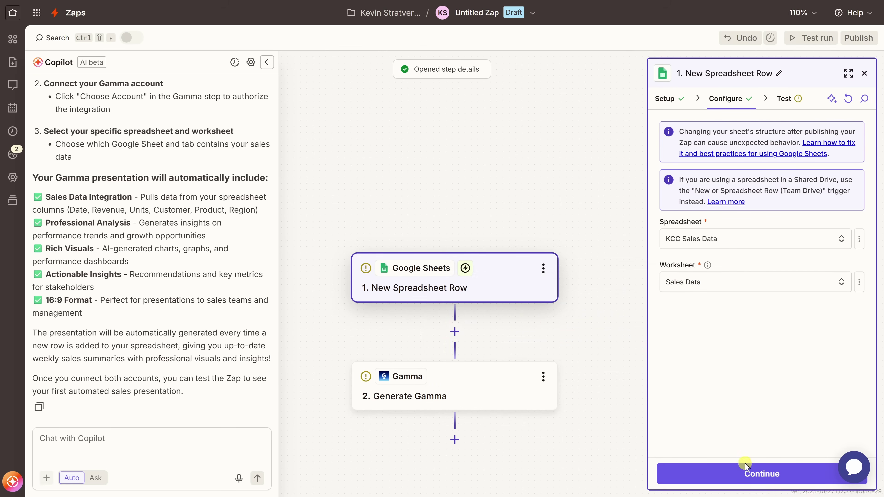
left_click(749, 475)
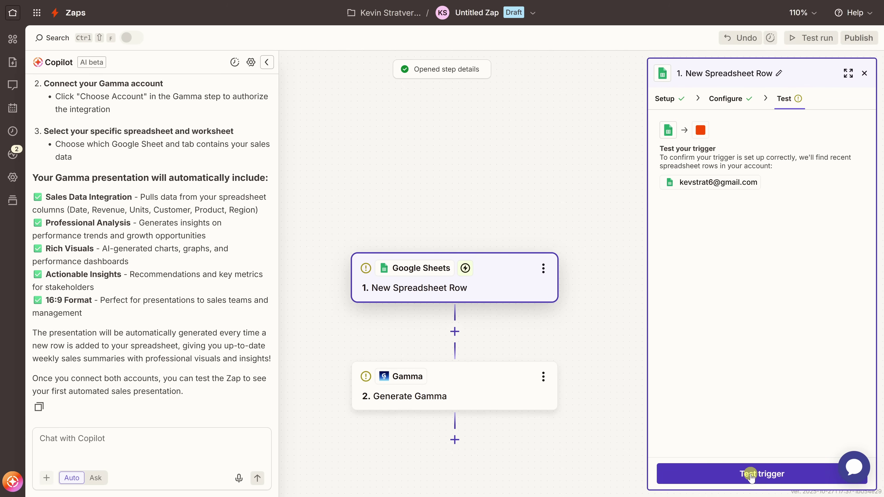
left_click(750, 475)
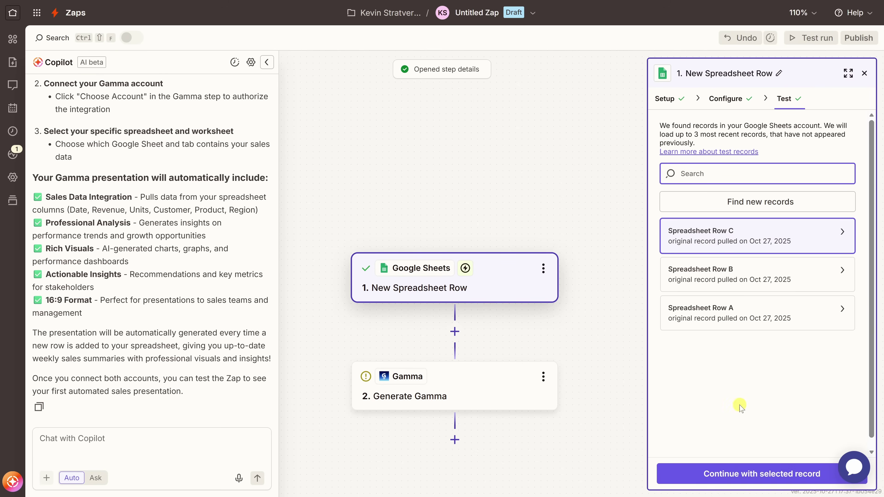
Continue with Spreadsheet Row C and keep Generate Gamma as the action event
left_click(684, 237)
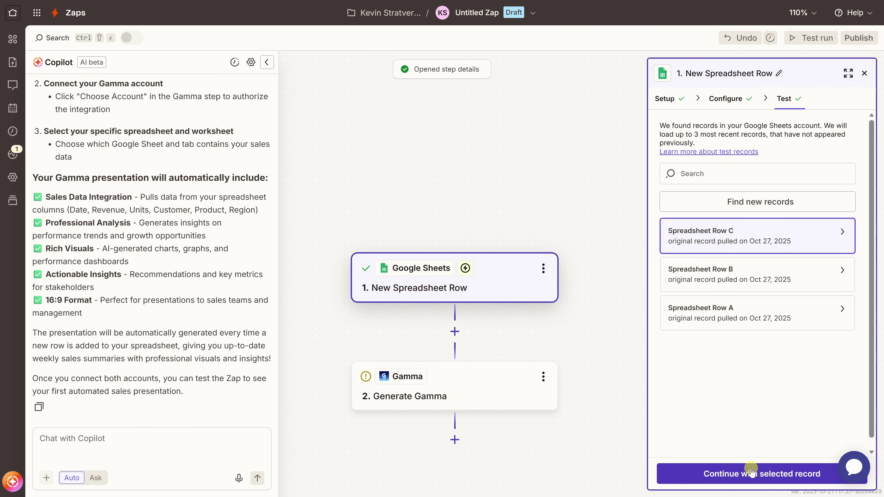
left_click(758, 477)
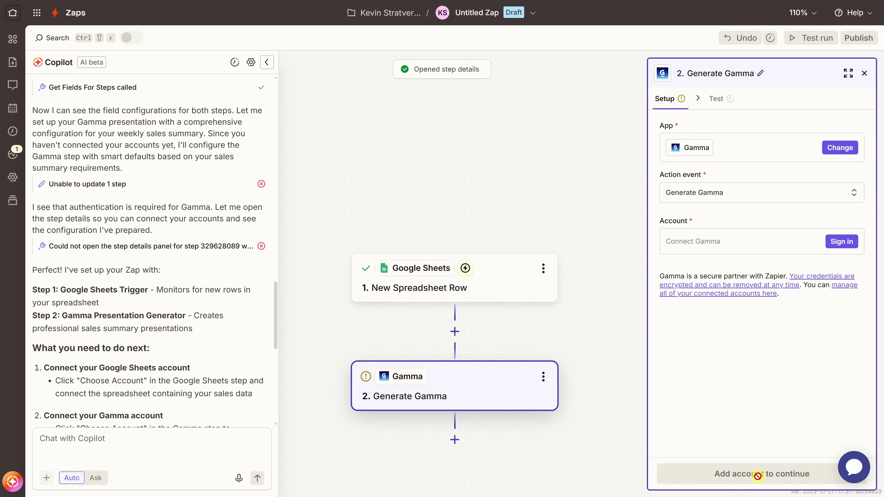
left_click(721, 190)
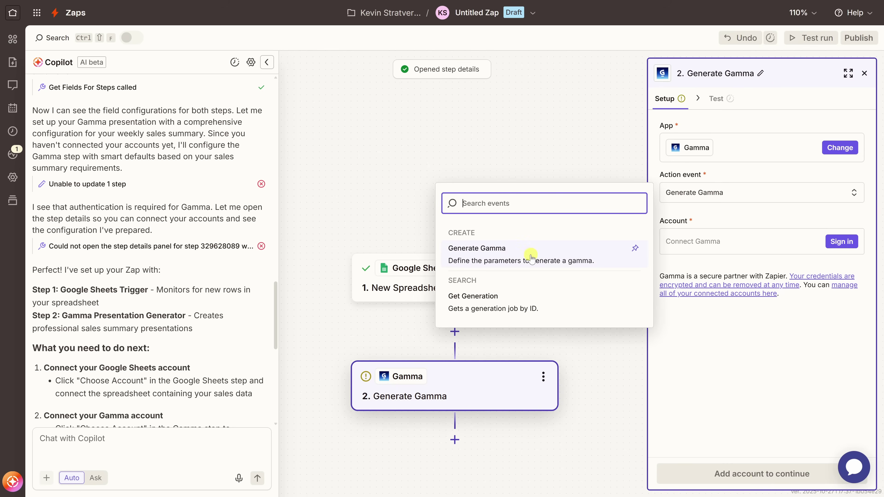
left_click(710, 336)
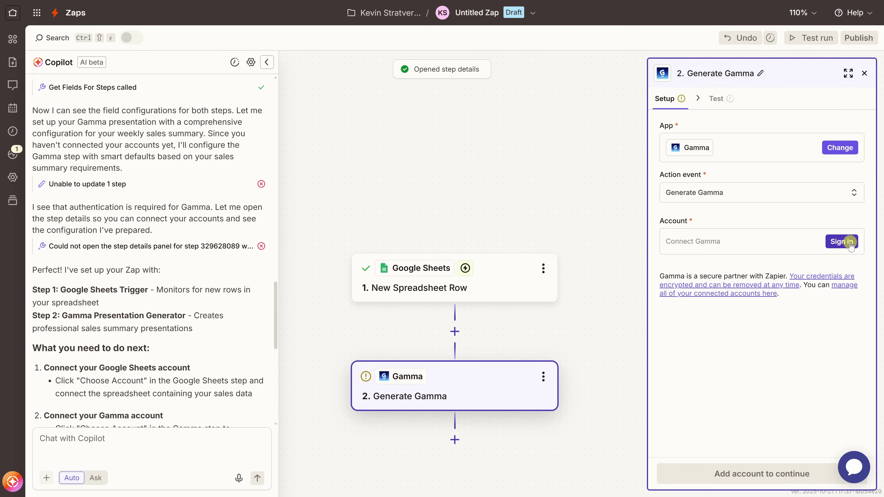
left_click(842, 241)
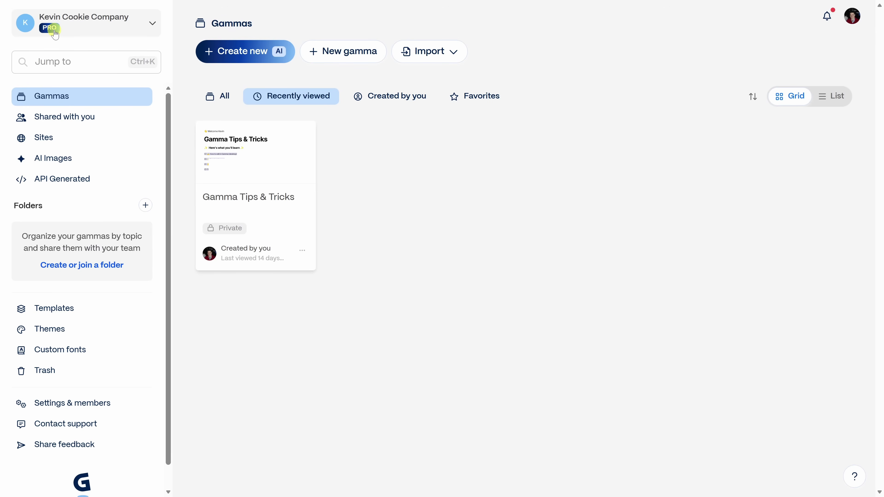
Create a Gamma API key named Zapier under Settings > API keys and copy it
left_click(64, 405)
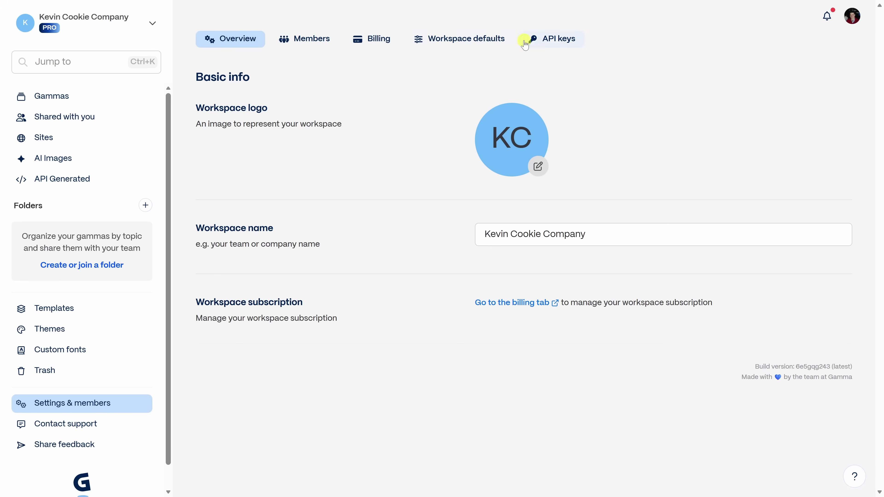
left_click(550, 41)
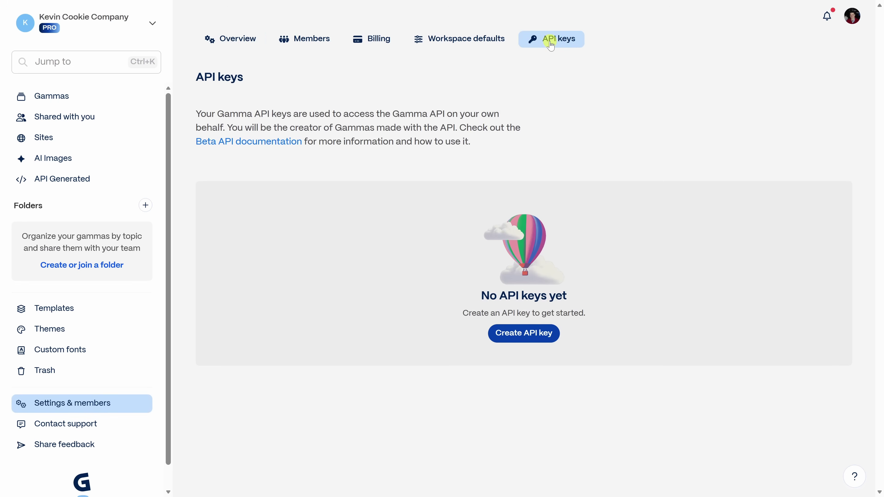
left_click(525, 336)
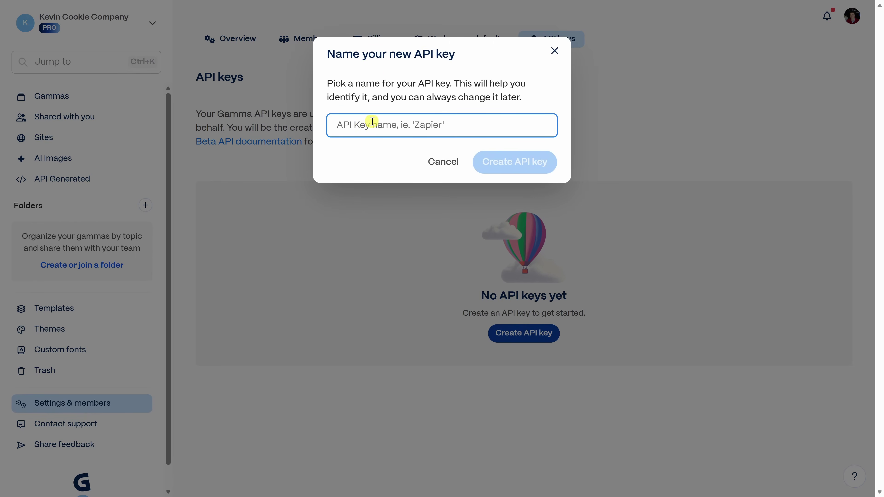
type("Zapier")
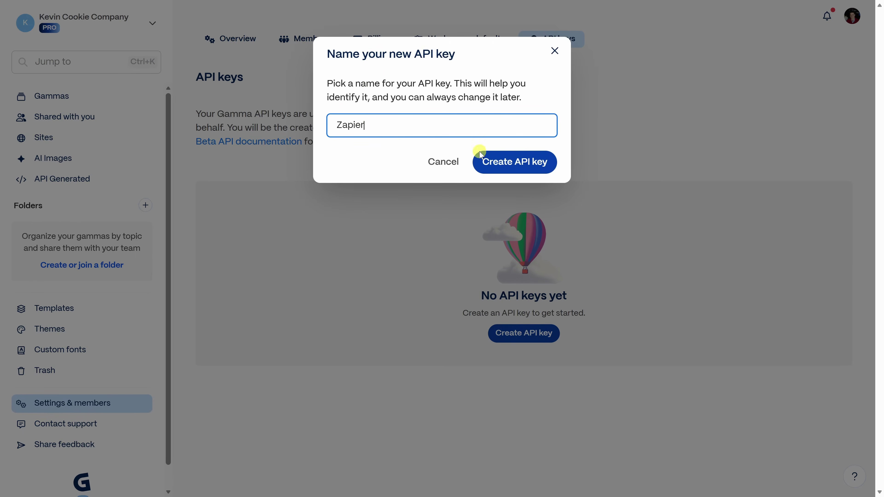
left_click(517, 169)
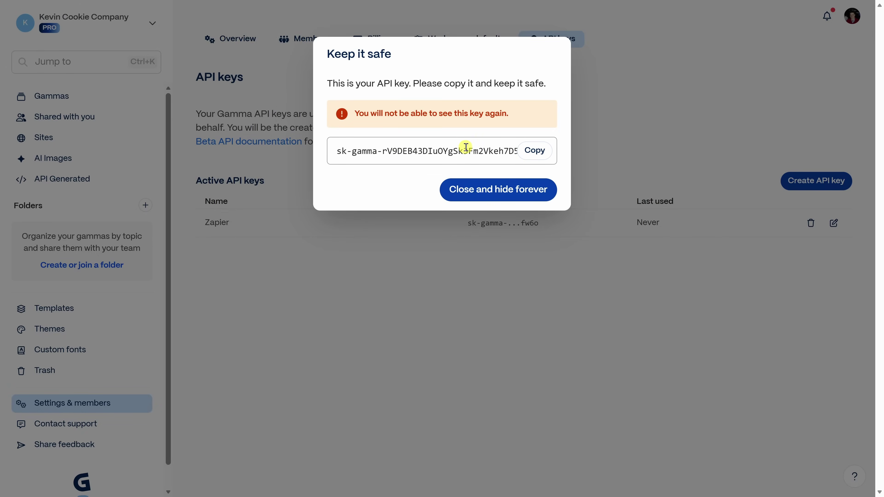
left_click(536, 151)
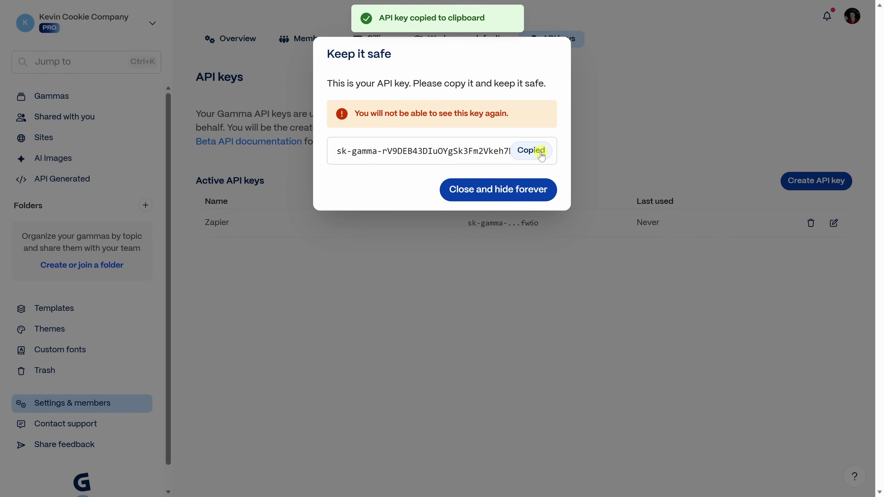
key("alt+Tab")
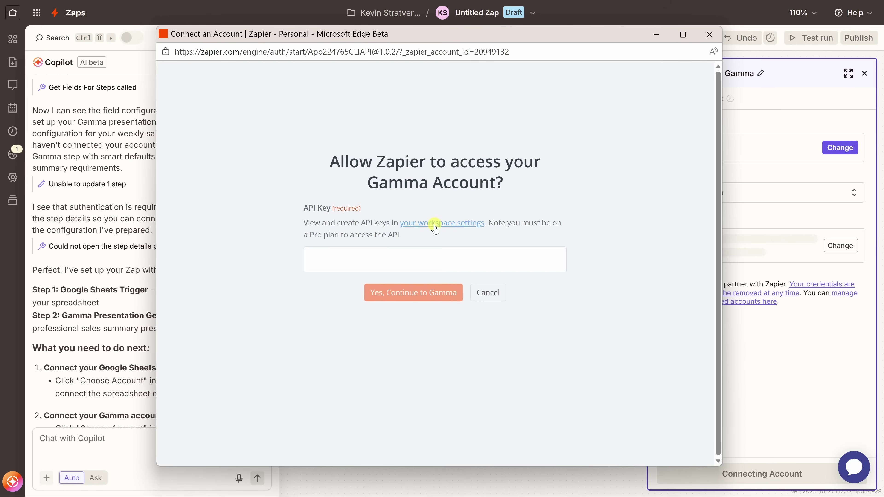
Paste the Gamma API key into Zapier, authorize access, and continue to the Generate Gamma fields
left_click(392, 260)
key("ctrl+v")
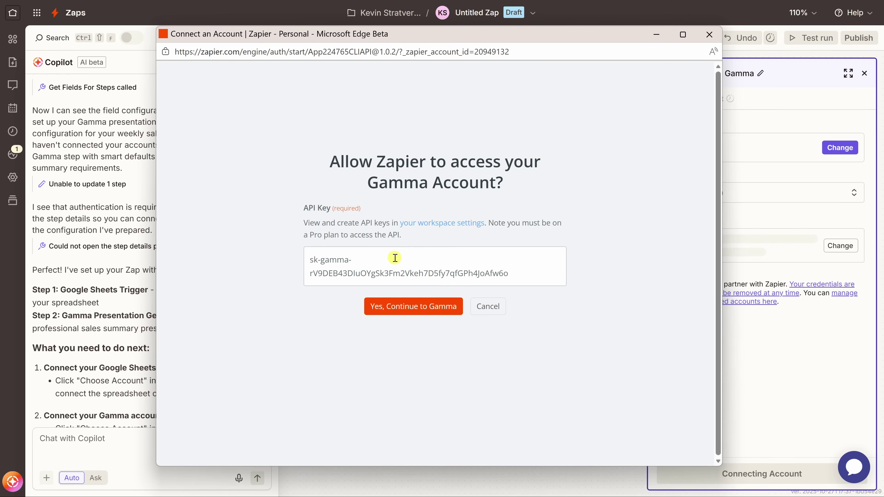
left_click(396, 310)
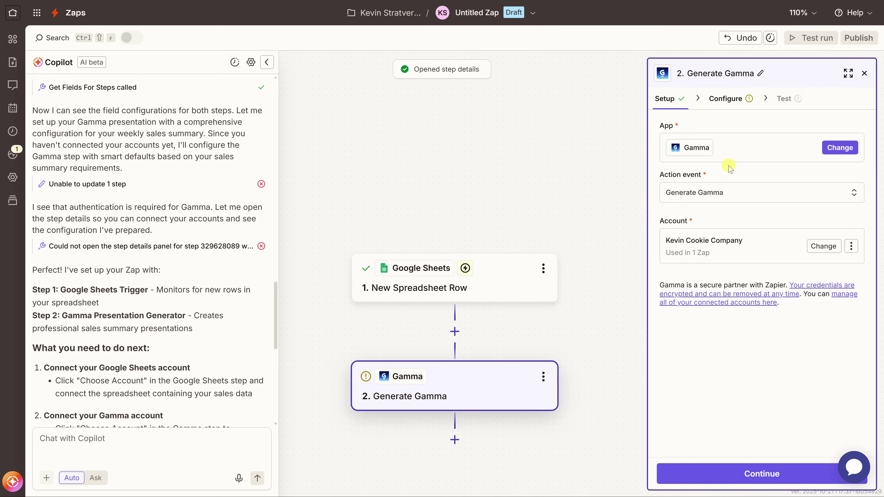
left_click(751, 475)
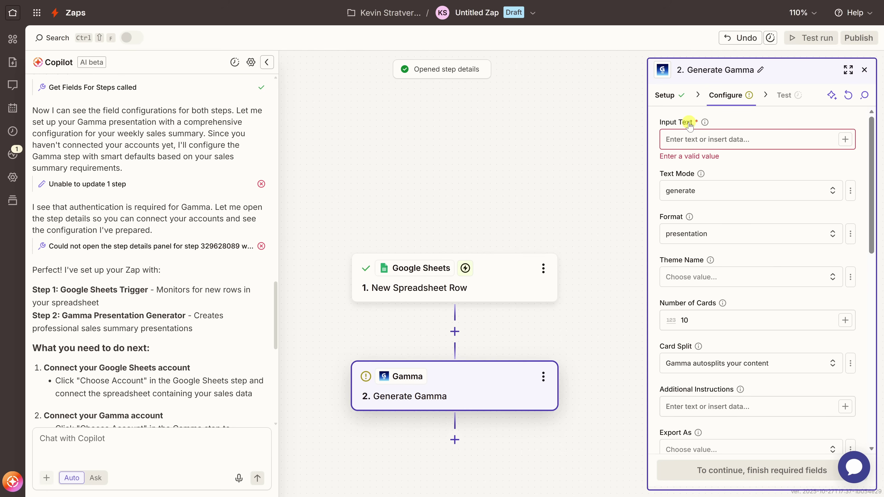
left_click(692, 139)
key("ctrl+v")
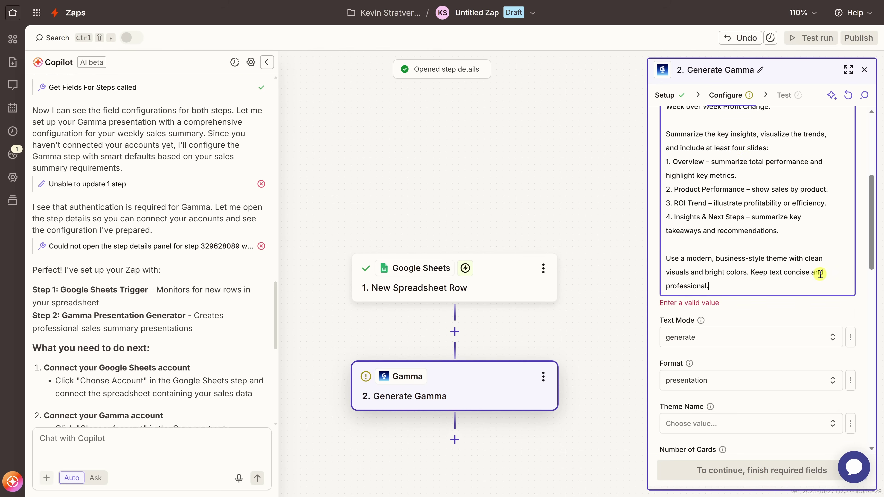
scroll(835, 271, "up", 6)
left_click_drag(674, 139, 821, 164)
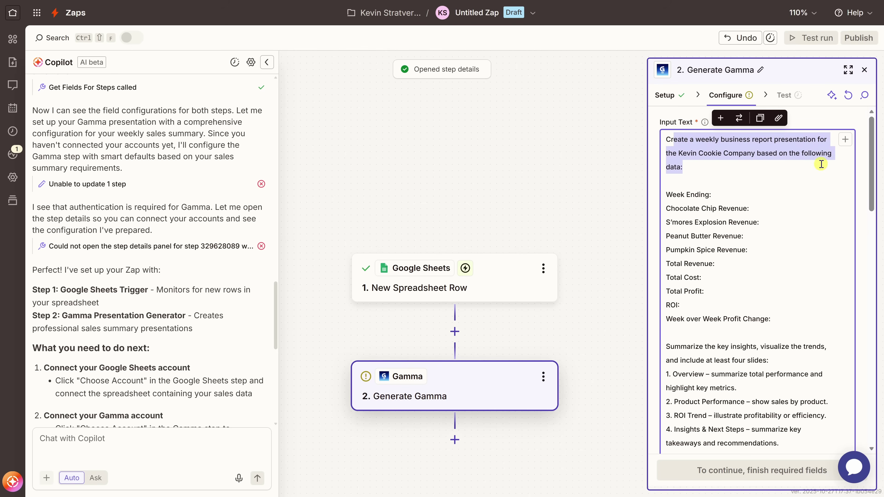
left_click(737, 211)
left_click_drag(665, 194, 790, 319)
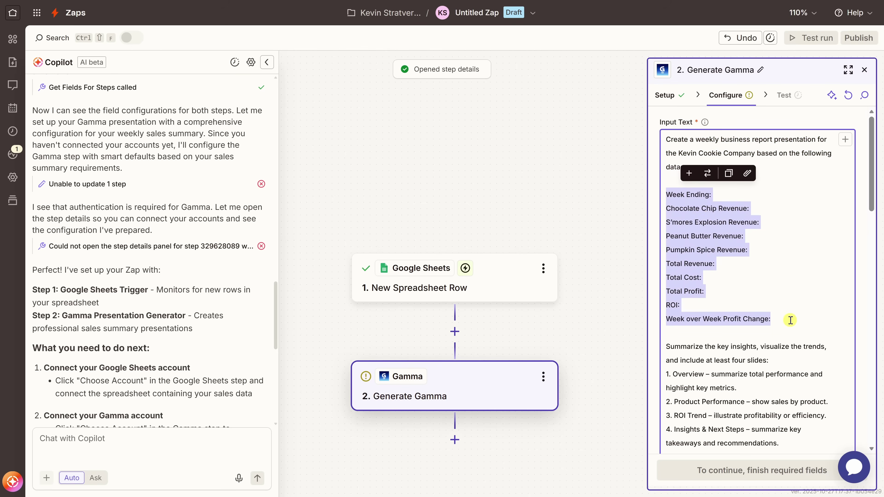
left_click(777, 345)
scroll(809, 271, "down", 5)
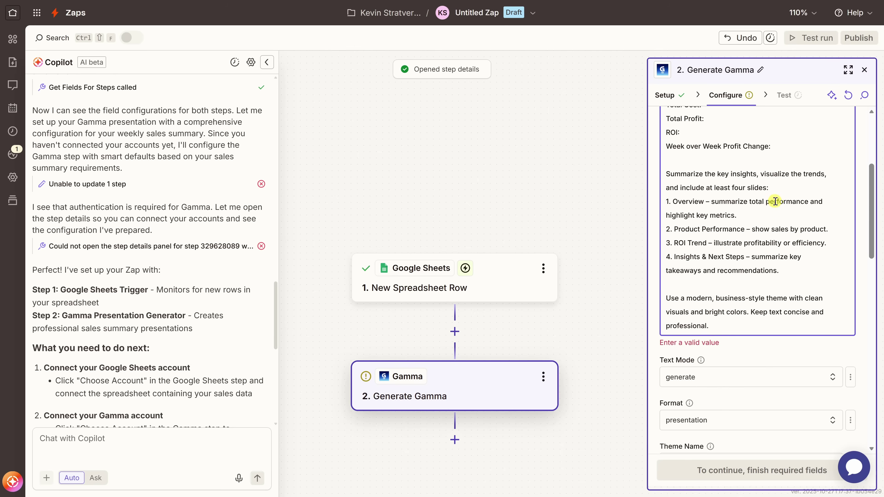
left_click(668, 174)
left_click_drag(672, 202, 707, 202)
left_click_drag(673, 229, 743, 228)
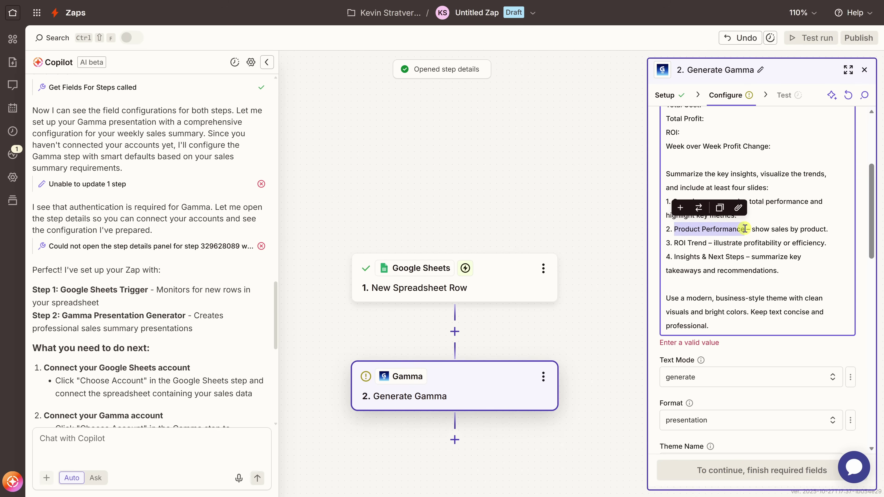
left_click_drag(674, 243, 706, 243)
left_click_drag(684, 259, 749, 258)
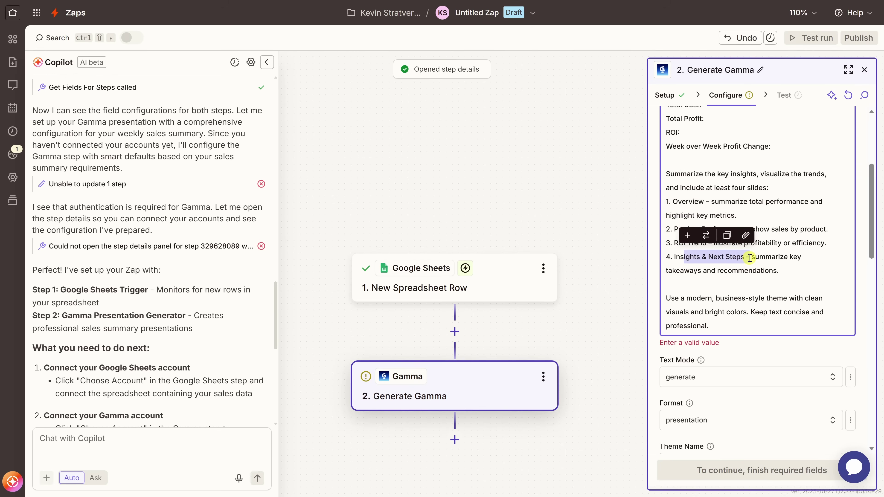
left_click_drag(666, 298, 716, 325)
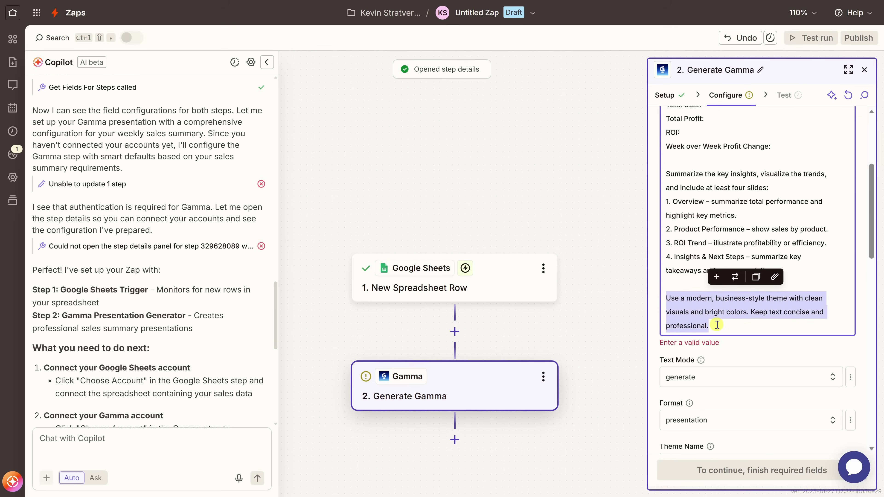
left_click(716, 324)
scroll(791, 315, "up", 5)
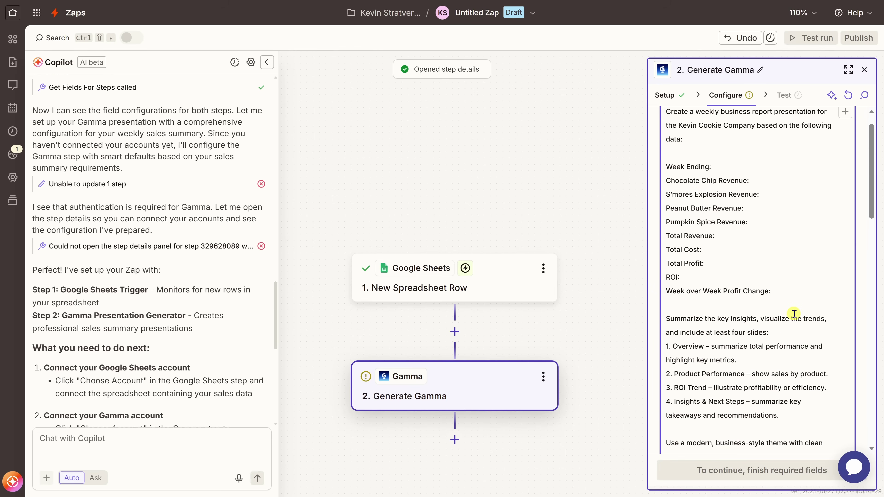
left_click_drag(665, 194, 744, 246)
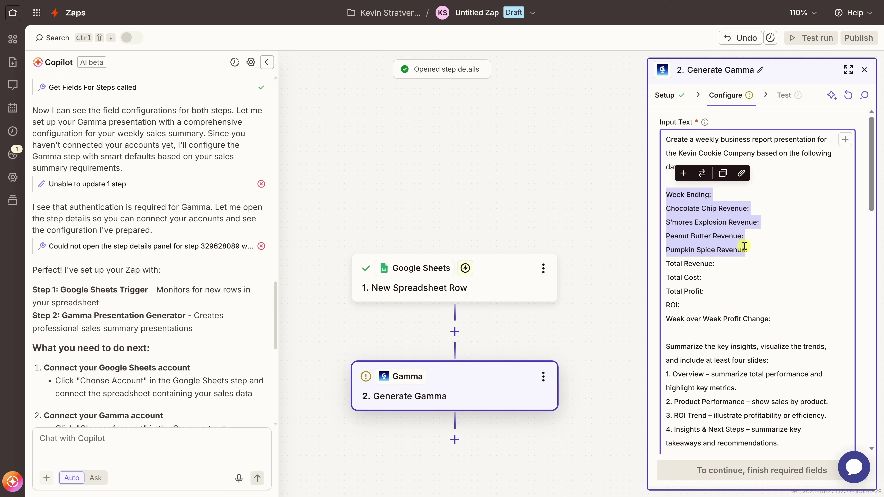
left_click(733, 284)
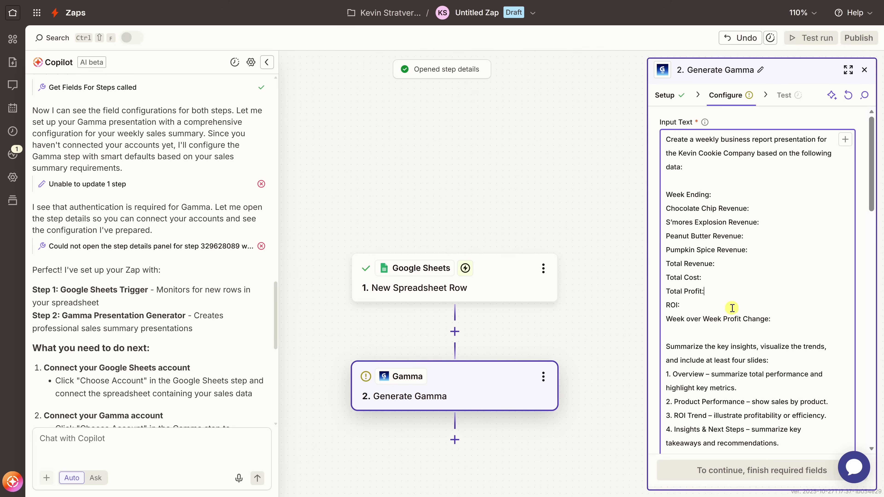
Map Week Ending, Chocolate Chip Revenue and S'mores Explosion Revenue to COL A, COL B and COL C
left_click(730, 194)
type("/")
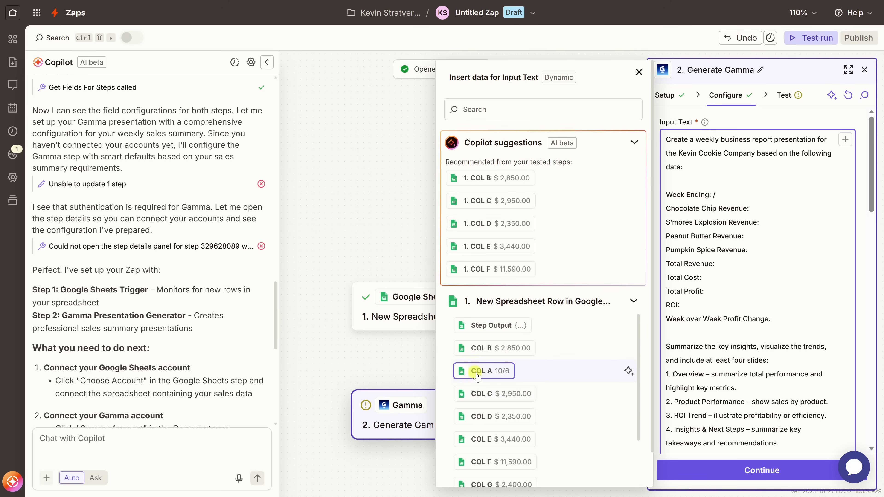
left_click(503, 378)
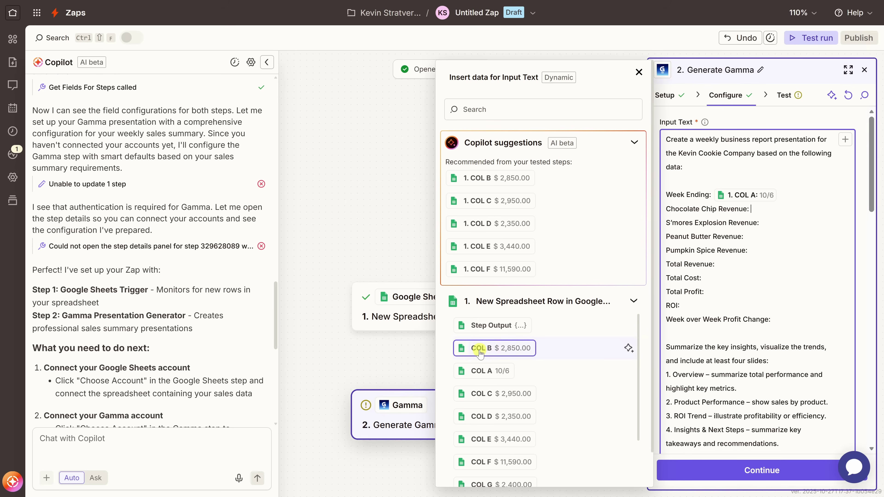
left_click(516, 348)
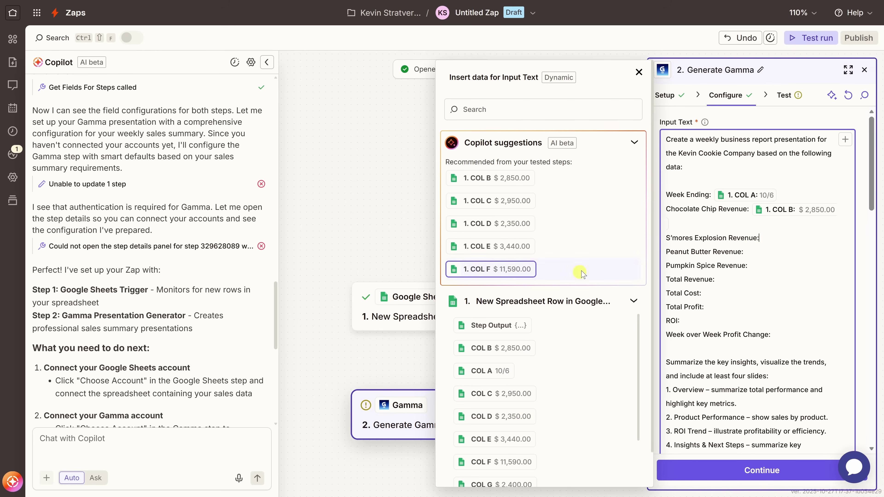
left_click(488, 392)
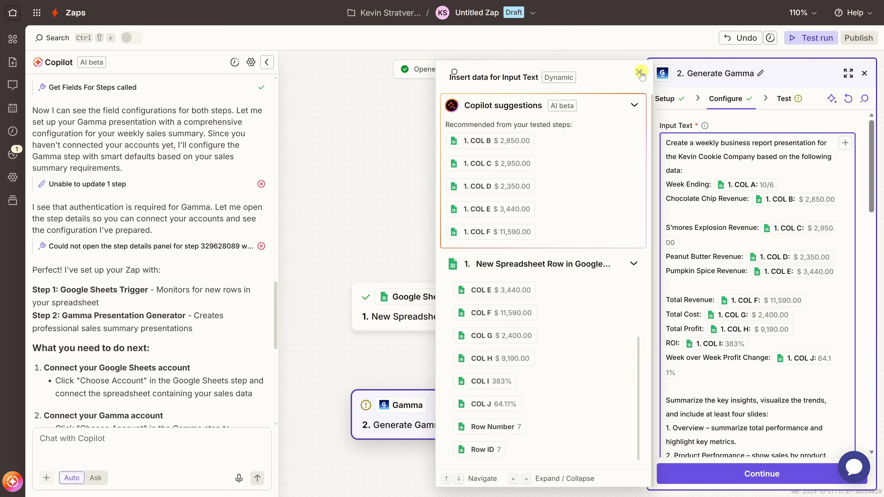
left_click(639, 72)
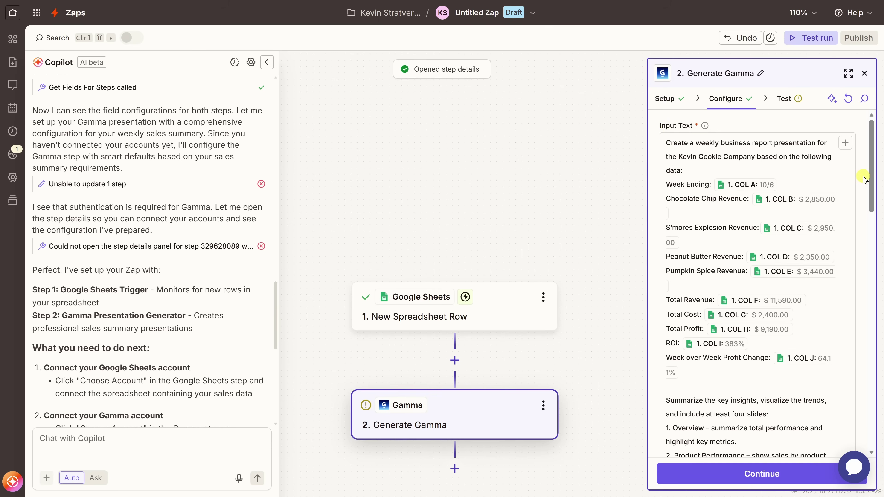
Change the Gamma step's Number of Cards from 10 to 4, keeping Format as presentation, and continue
scroll(864, 176, "down", 5)
scroll(862, 176, "down", 5)
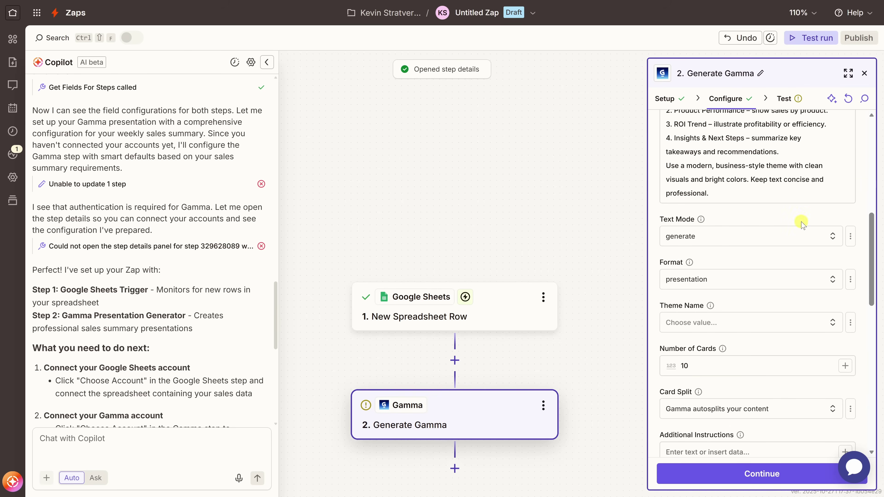
left_click(681, 282)
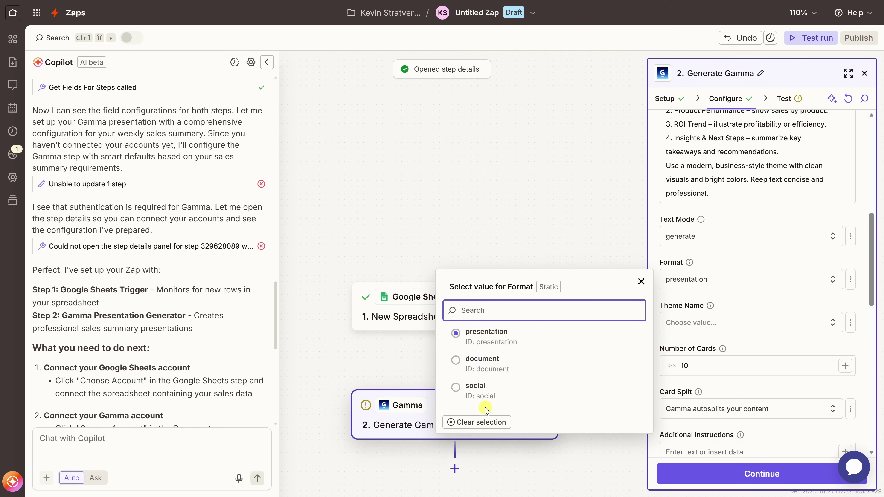
left_click(654, 256)
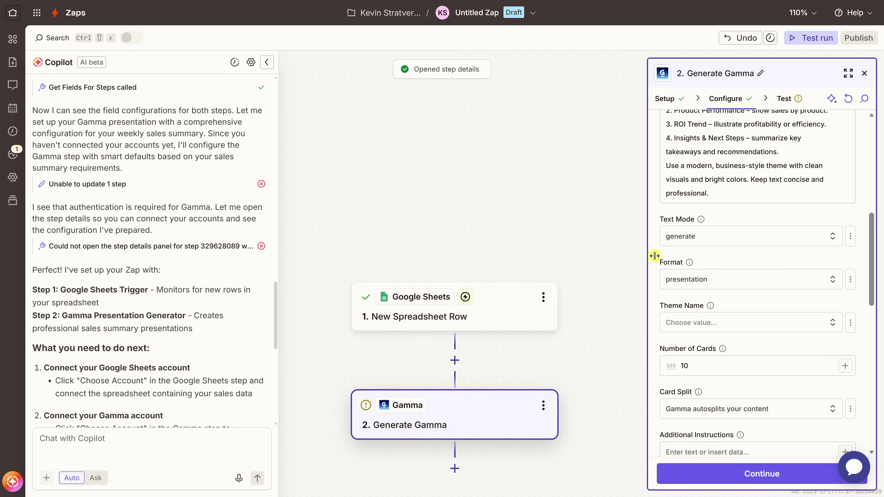
double_click(698, 367)
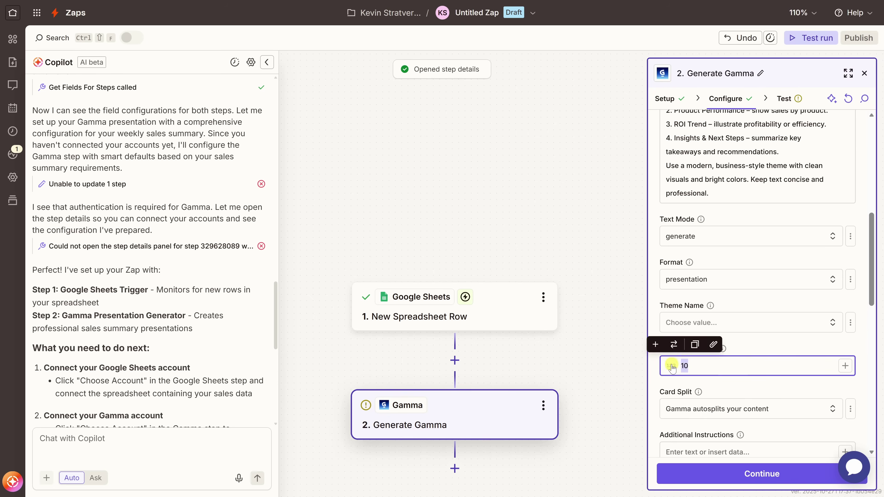
type("4")
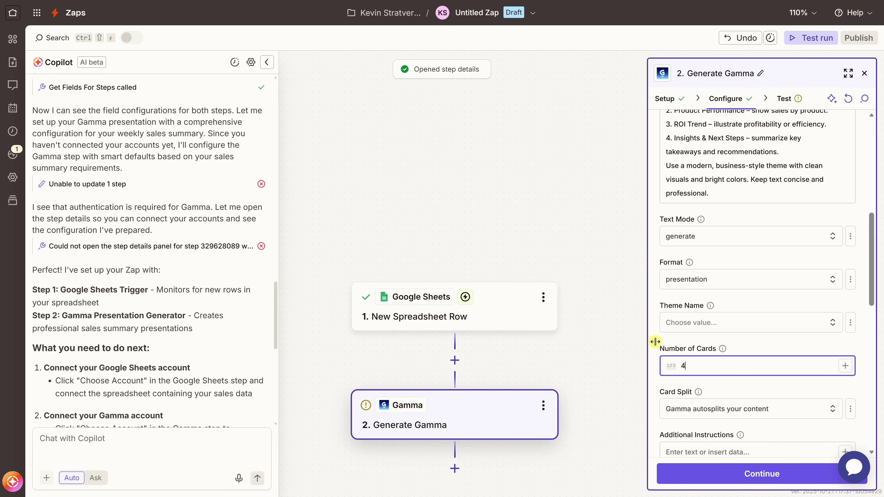
scroll(752, 332, "down", 3)
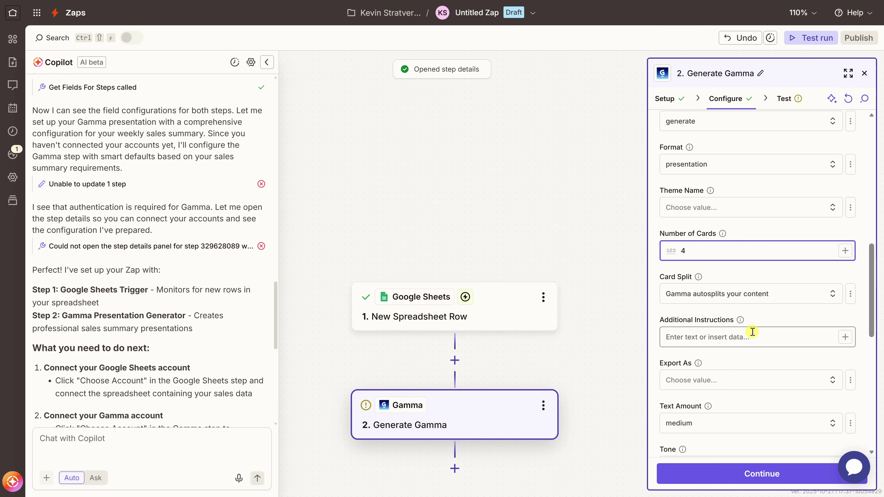
scroll(752, 332, "down", 3)
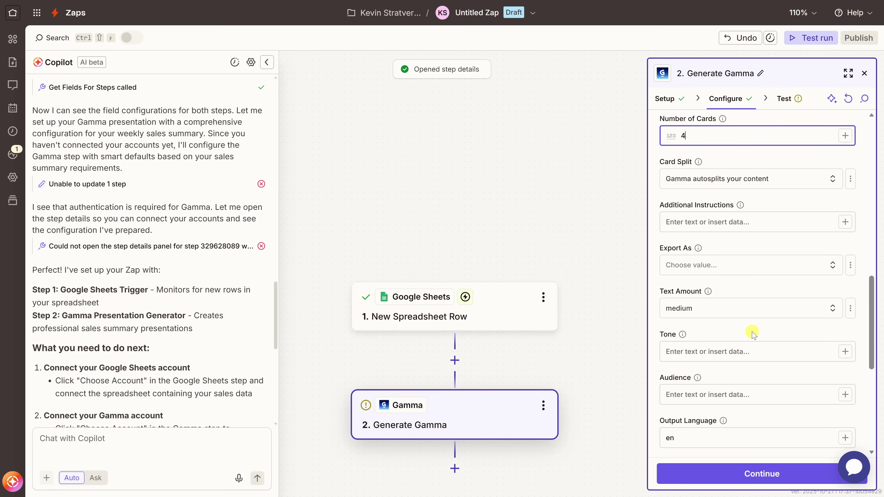
scroll(751, 332, "down", 3)
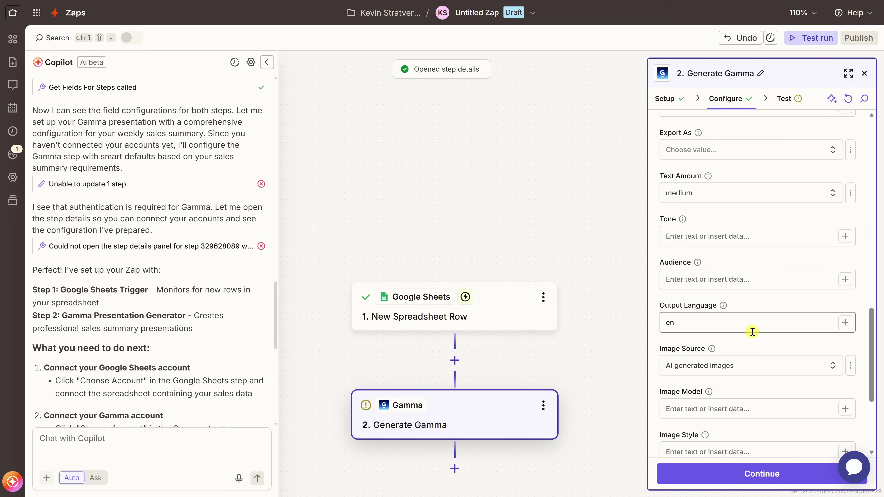
scroll(752, 332, "down", 2)
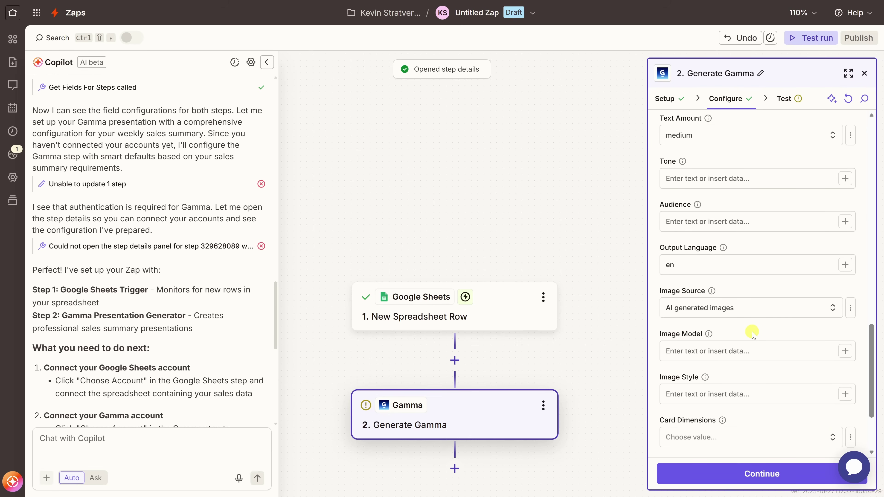
scroll(752, 332, "down", 3)
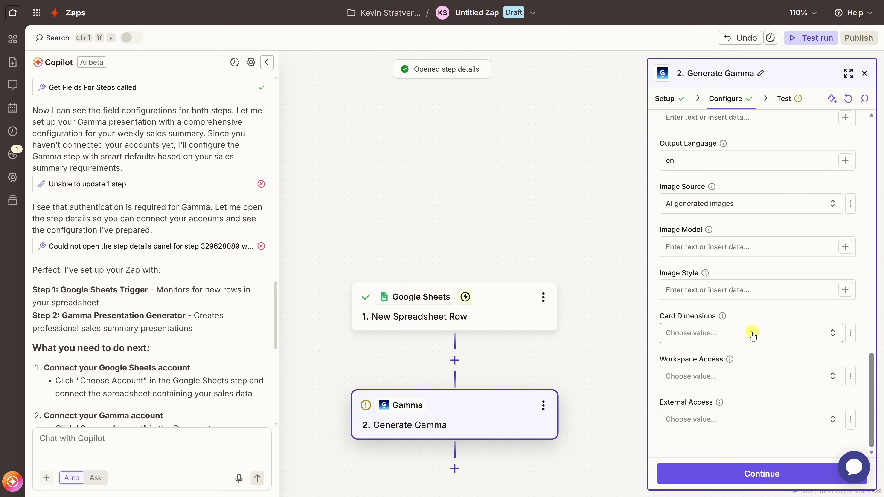
left_click(762, 476)
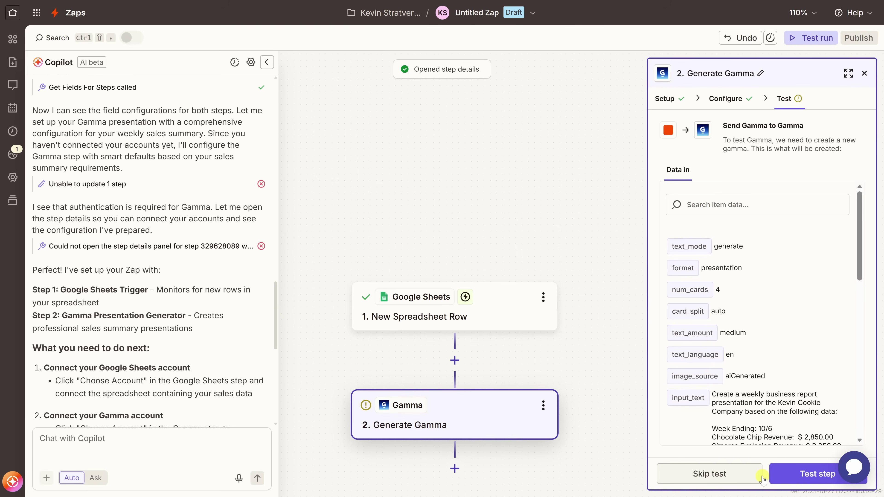
Test the Gamma step to generate the report deck in Gamma
left_click(802, 478)
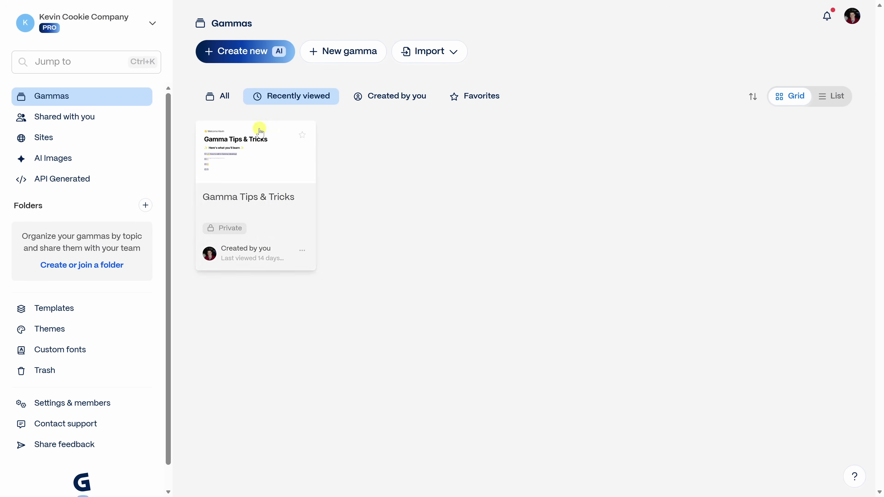
Open the API-generated Weekly Business Report deck in Gamma and look through its four cards
left_click(48, 180)
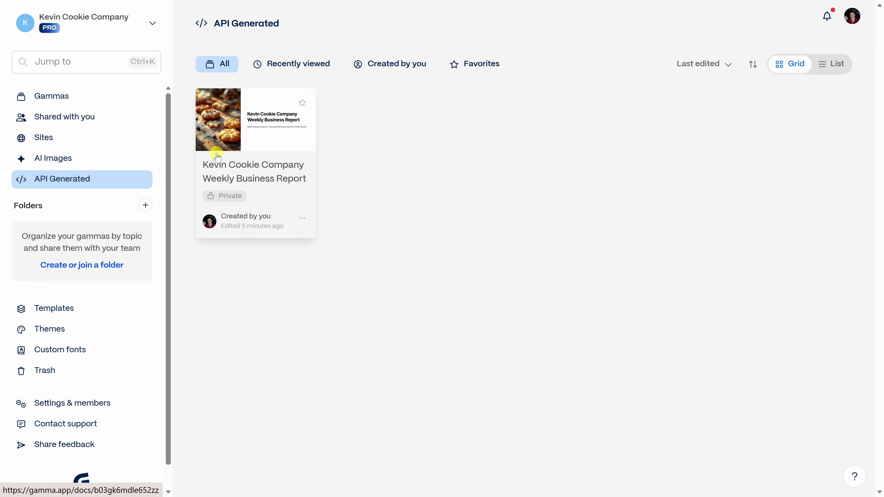
left_click(265, 167)
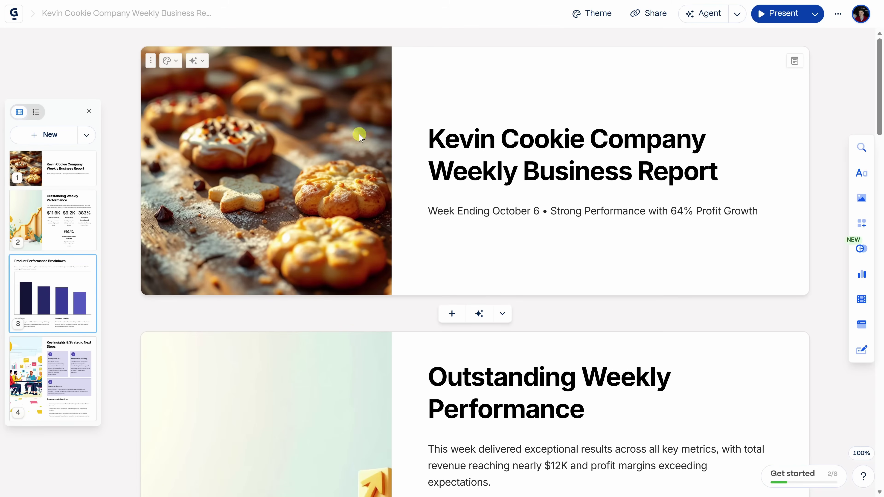
scroll(473, 178, "down", 1)
scroll(474, 178, "down", 6)
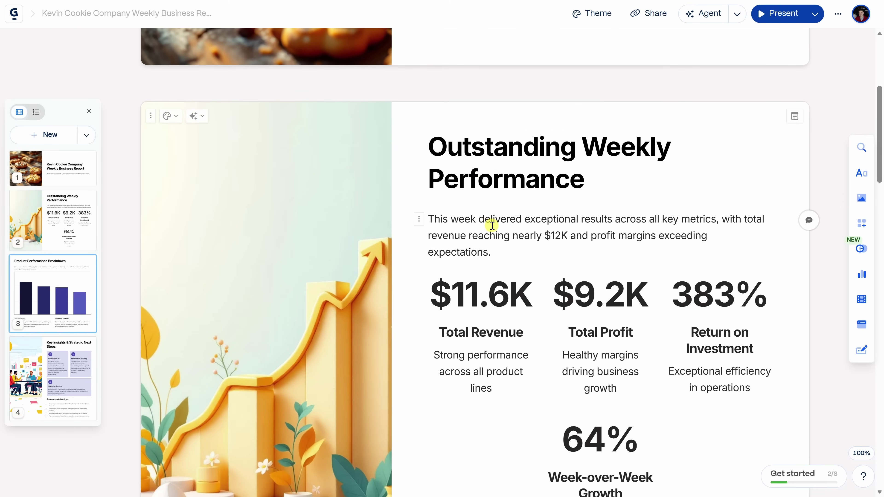
scroll(489, 221, "down", 9)
scroll(494, 223, "down", 7)
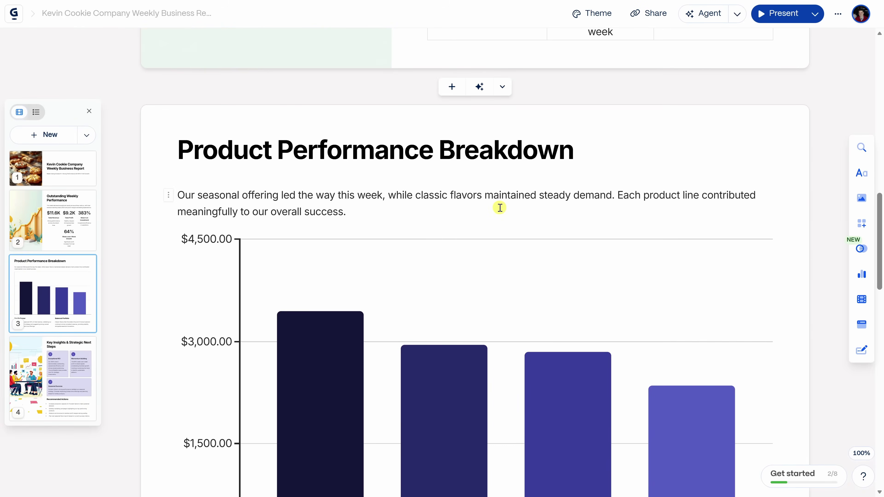
scroll(499, 209, "down", 18)
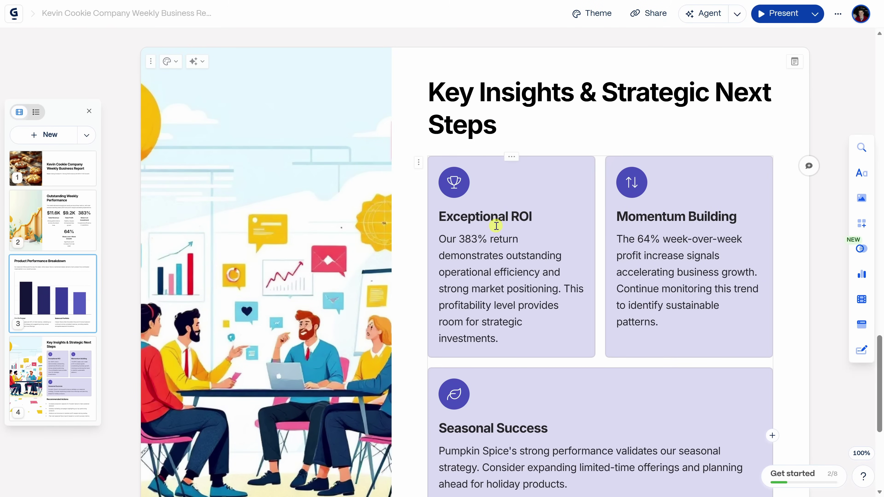
scroll(494, 219, "up", 15)
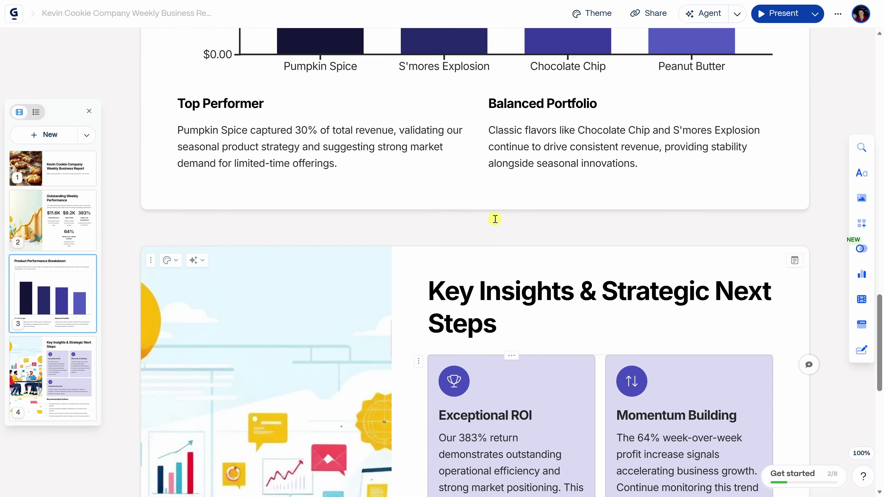
scroll(495, 219, "up", 10)
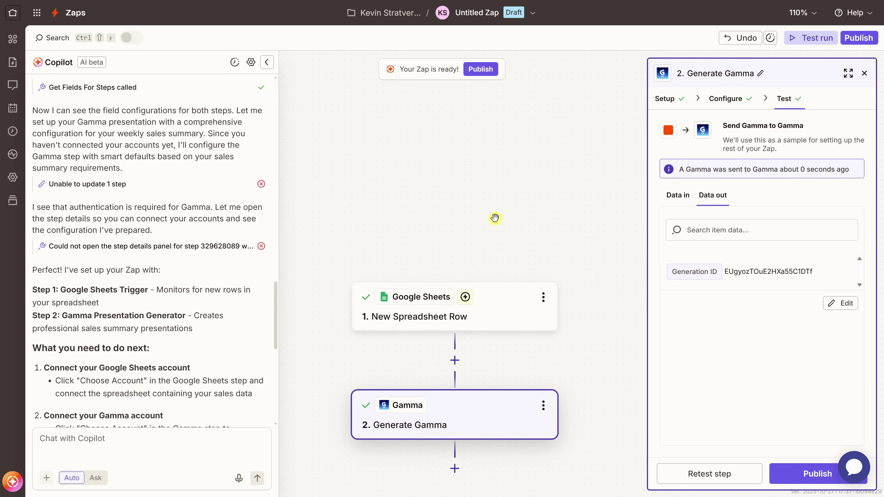
Rename the Zap to 'Weekly Metrics to Gamma Presentation'
left_click(532, 12)
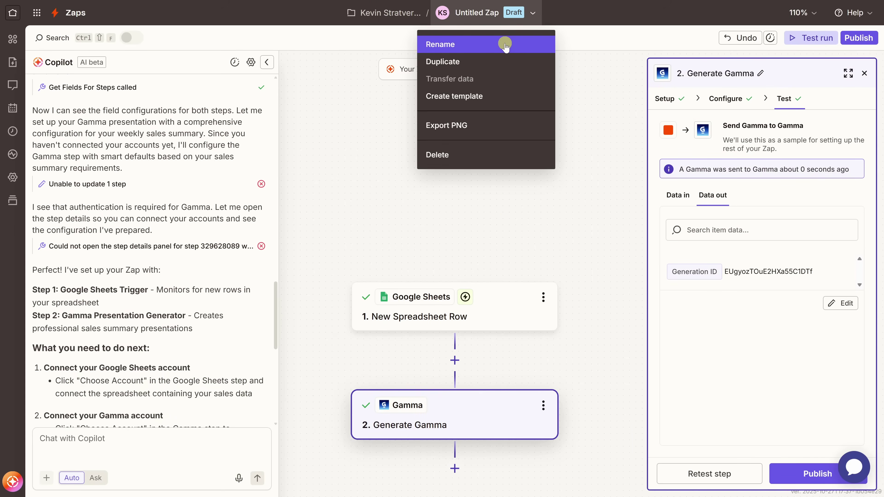
left_click(505, 45)
type("Weekly Metrics to Gamma Presentation")
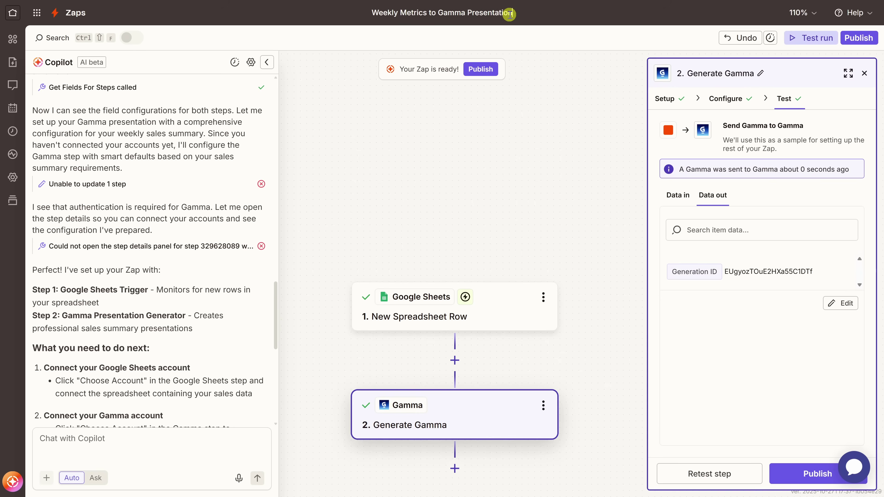
left_click(507, 187)
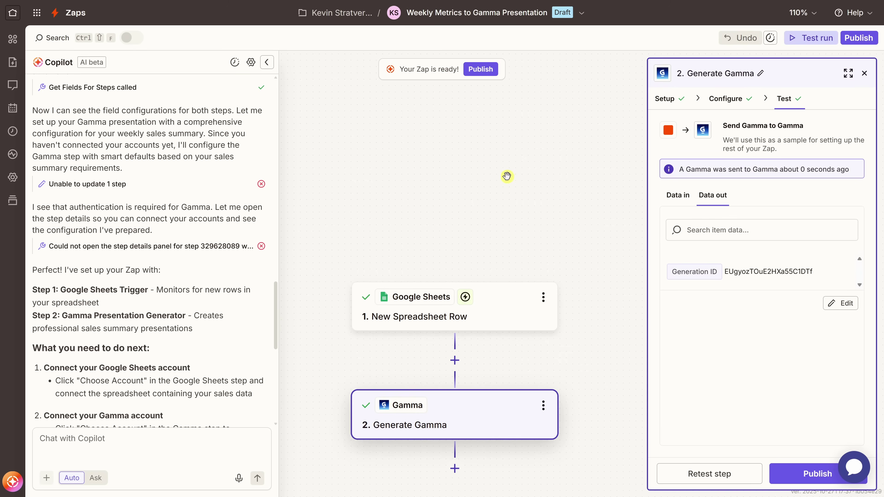
Publish the Zap, then paste the 10/13 week's sales into row 8 of the sheet
left_click(486, 75)
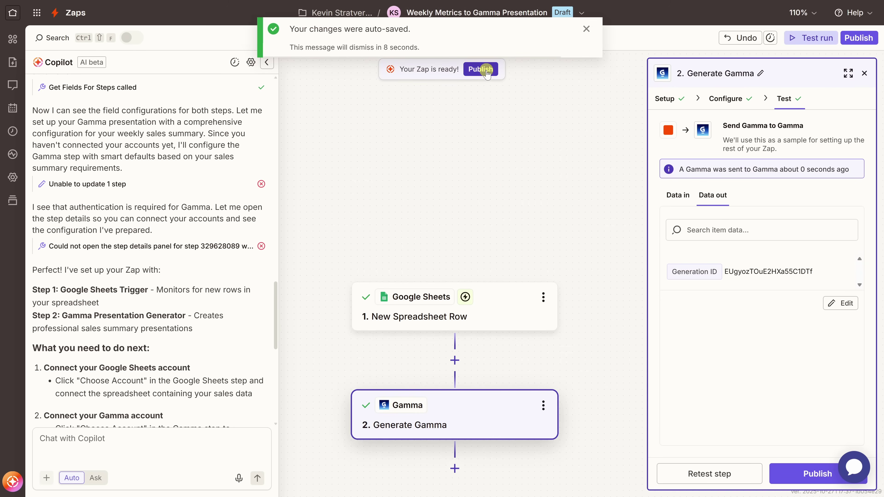
left_click(486, 69)
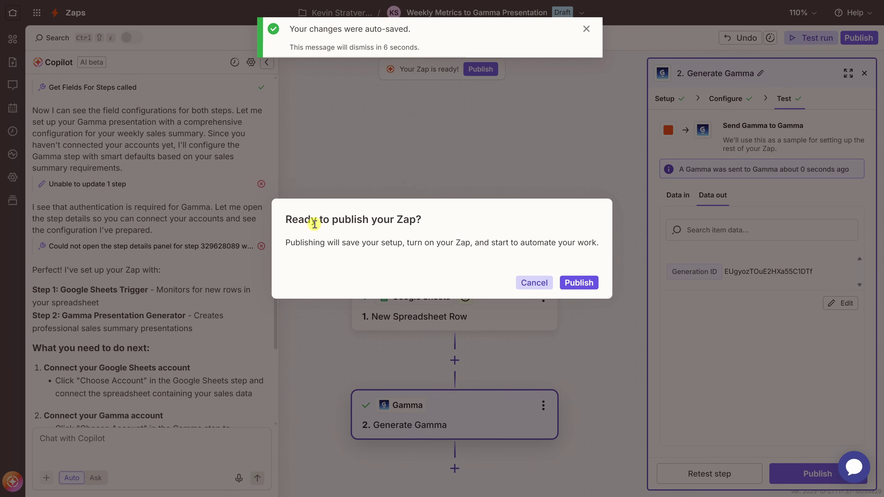
left_click(578, 282)
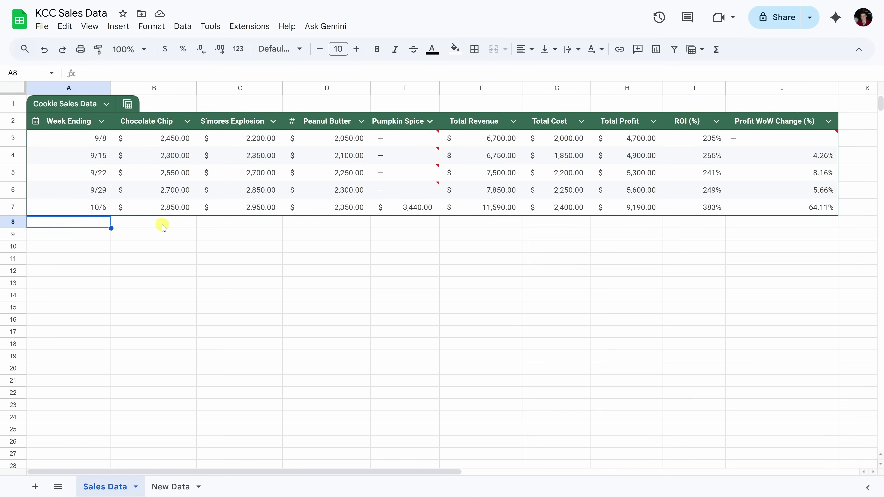
type("10/13\t$ 2,900.00\t$ 3,050.00\t$ 2,400.00\t$ 3,200.00\t$ 11,550.00\t$ 2,450.00\t$ 9,100.00\t371%\t#DIV/0!")
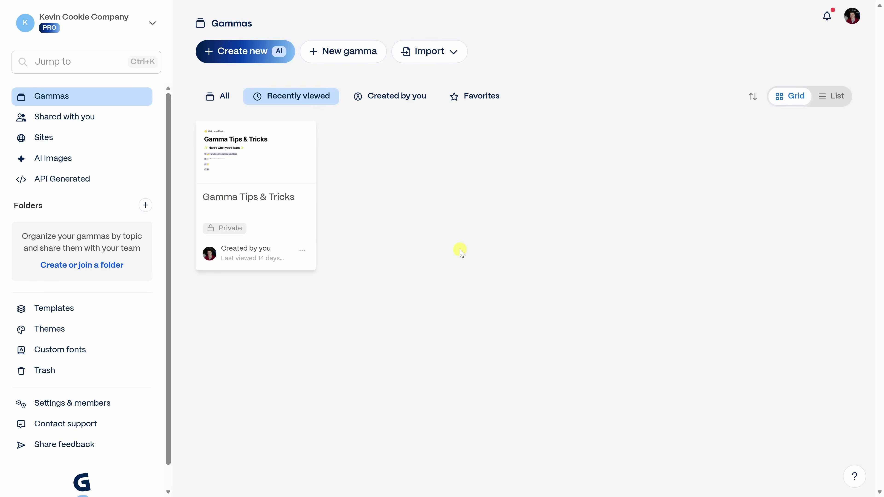
Open the newest API-generated Weekly Report deck for the week ending October 13 and review its slides
left_click(76, 186)
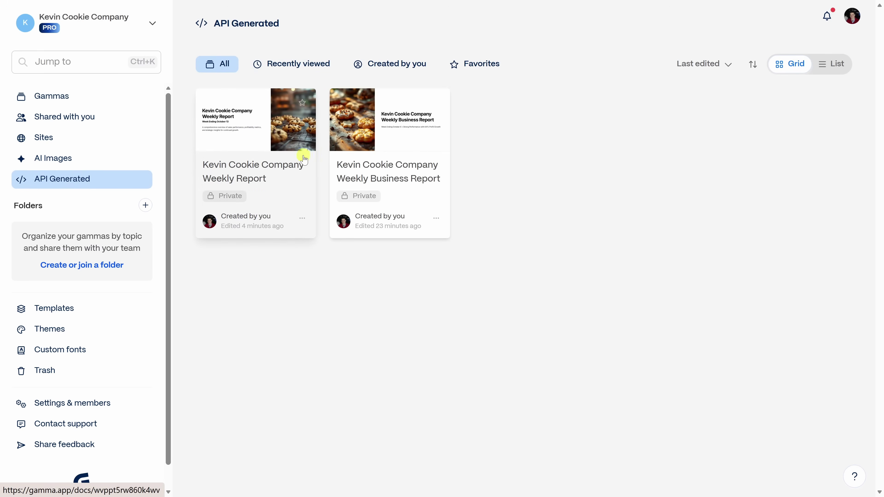
left_click(235, 170)
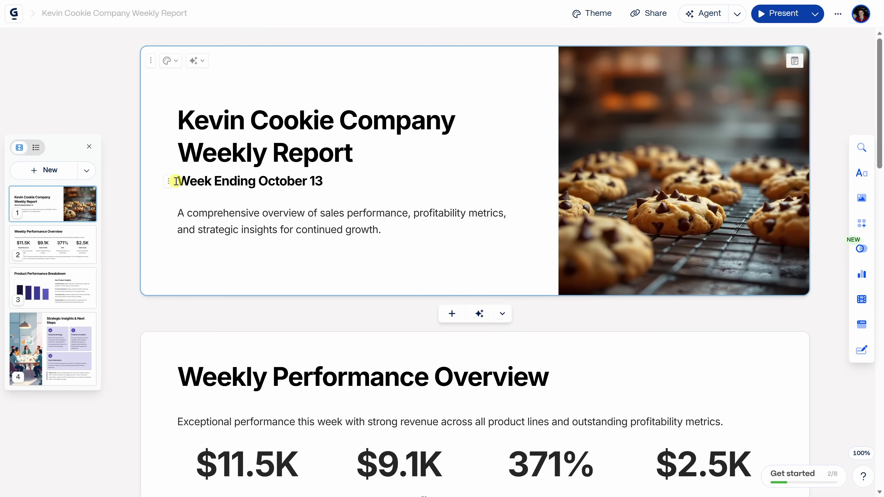
left_click_drag(177, 181, 330, 178)
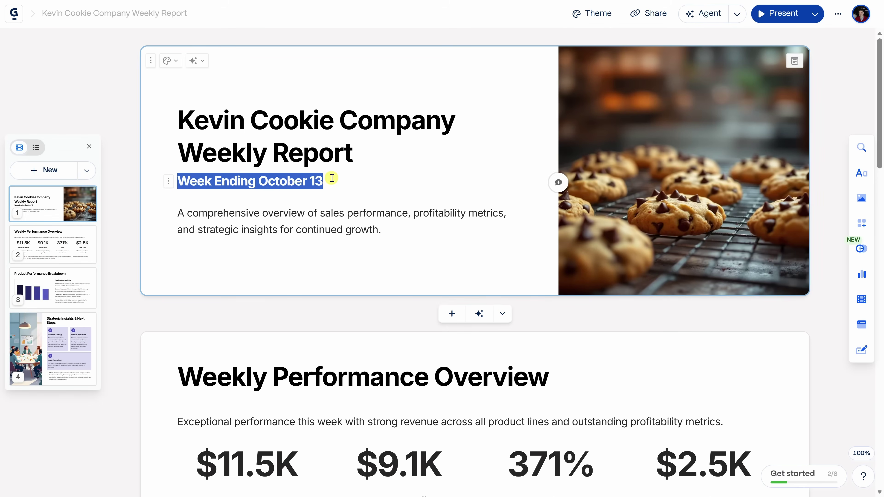
left_click(334, 200)
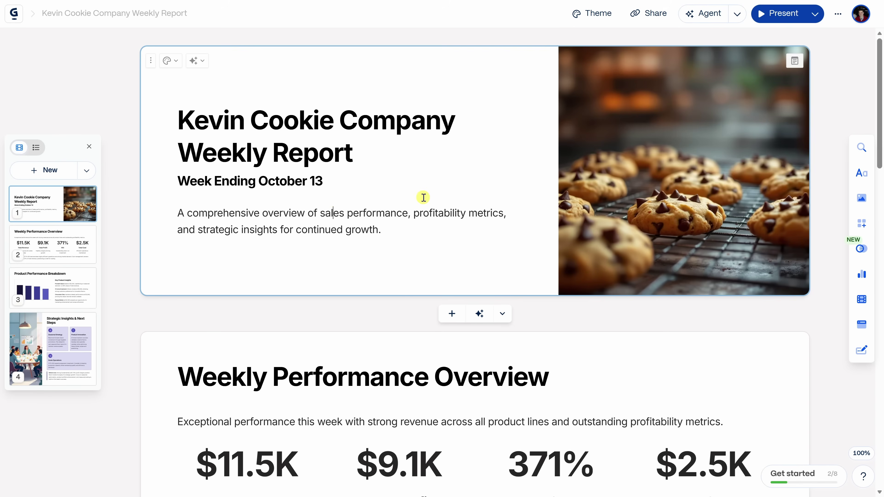
scroll(456, 191, "down", 2)
scroll(464, 193, "down", 7)
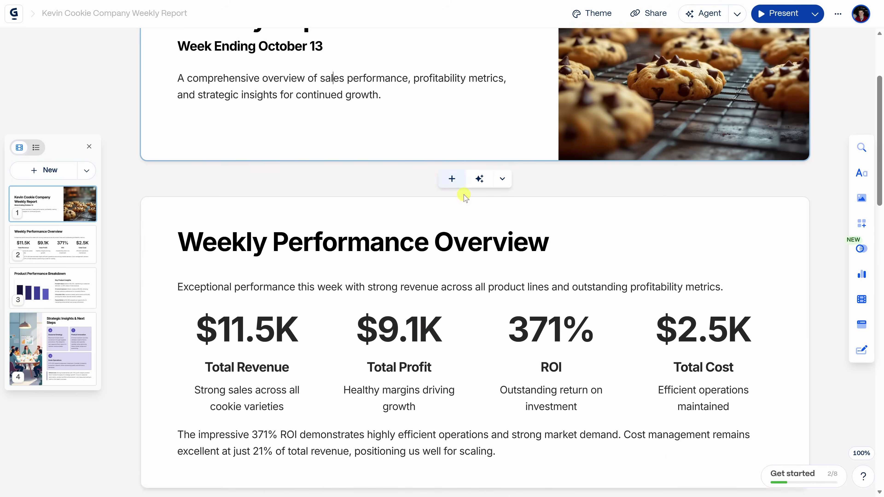
scroll(464, 196, "down", 10)
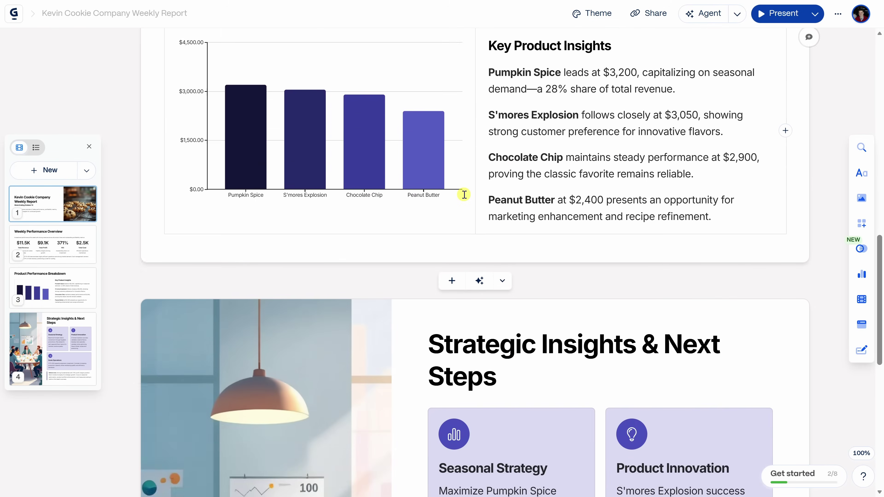
scroll(464, 194, "down", 3)
scroll(464, 194, "up", 12)
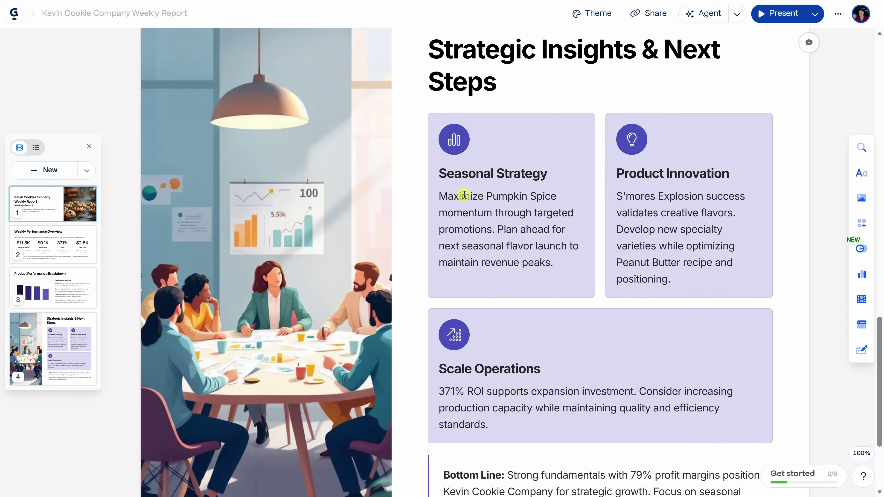
scroll(463, 194, "up", 3)
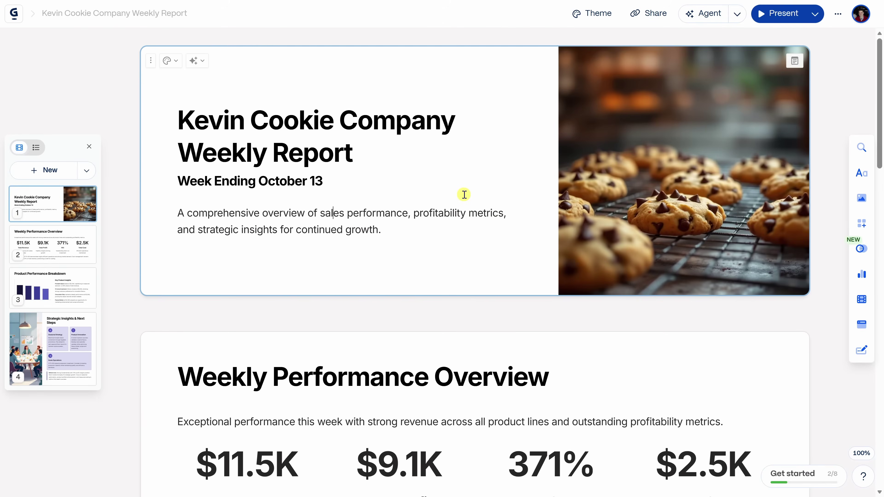
Ask Gamma's Agent to add a one-slide executive summary of the week's key results and recommendations
left_click(695, 13)
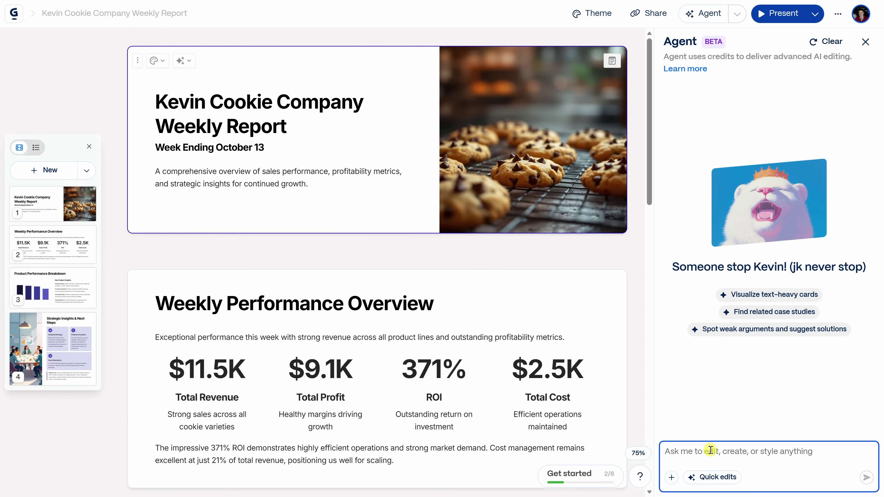
type("Add a one-slide executive summary that highlights the week's key results and recommended actions.")
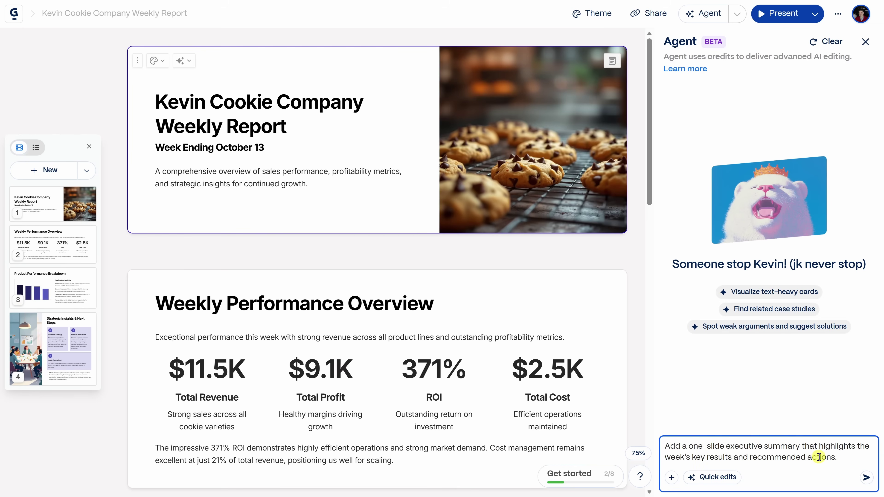
left_click(866, 477)
scroll(359, 275, "down", 3)
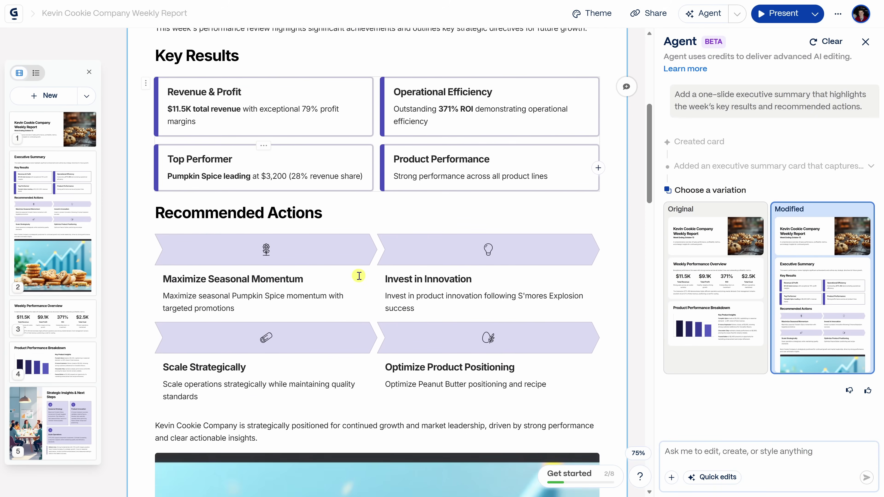
scroll(359, 276, "down", 3)
scroll(359, 276, "up", 6)
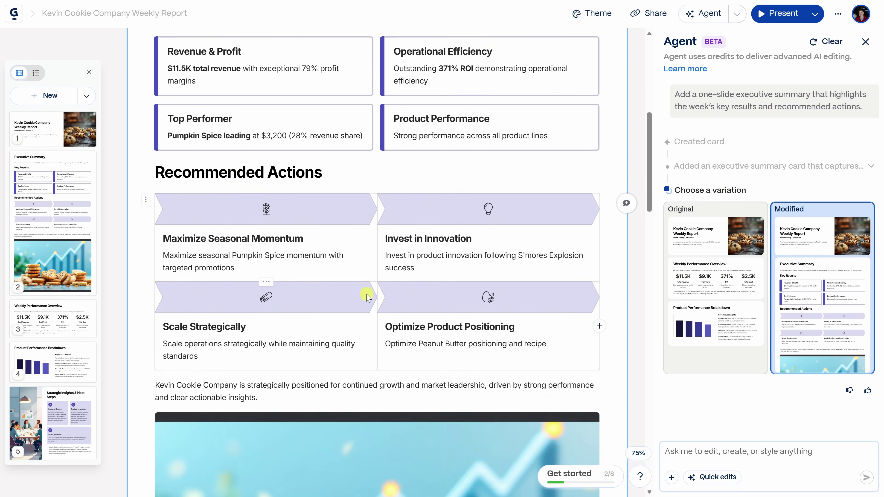
scroll(372, 322, "up", 2)
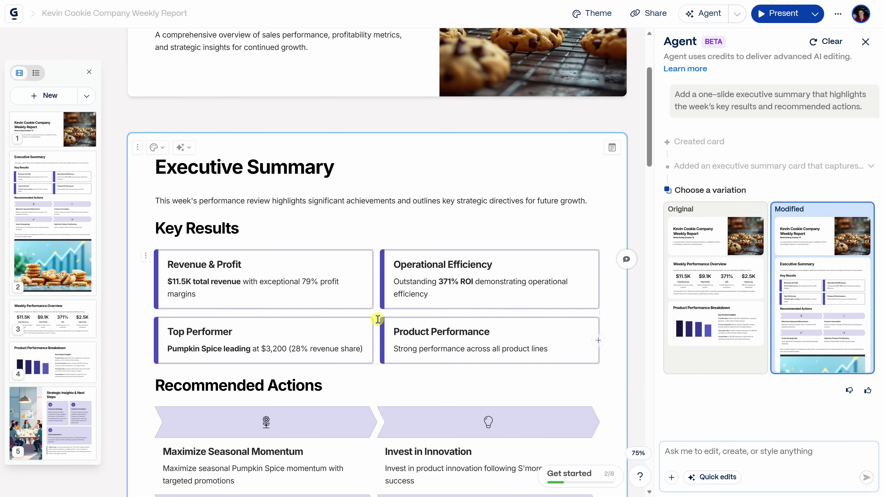
Ask the Agent to 'Switch the slides to a dark theme.'
left_click(719, 456)
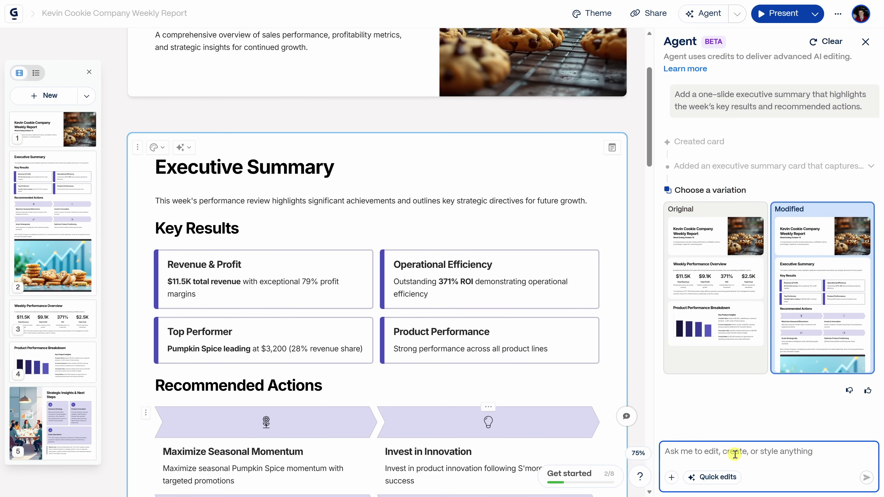
type("Switch the slides to a dark theme.")
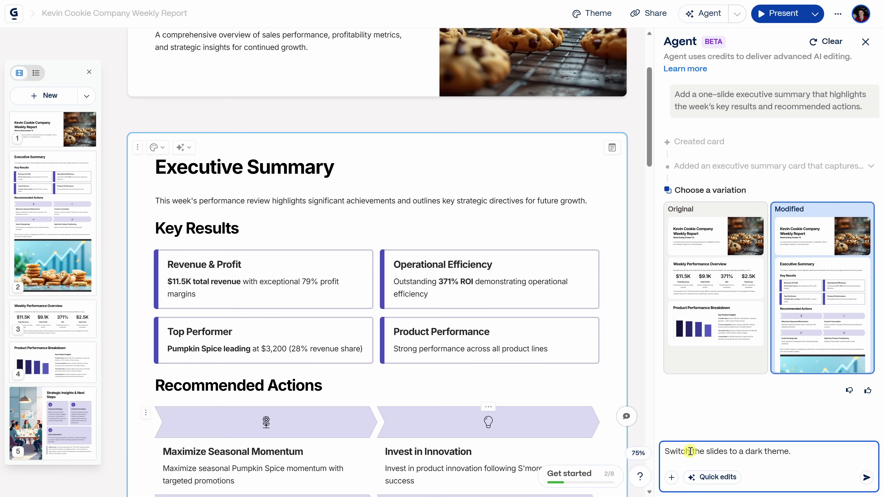
left_click(866, 478)
scroll(414, 201, "down", 5)
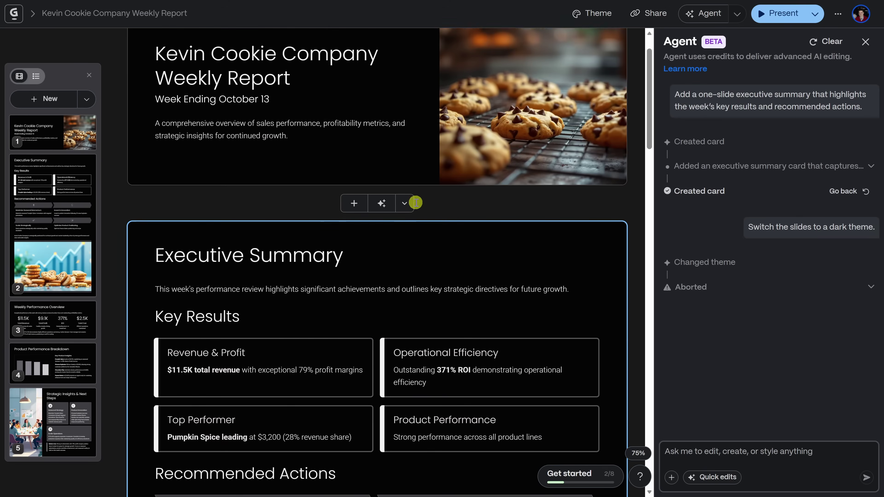
scroll(414, 257, "up", 5)
scroll(415, 203, "up", 2)
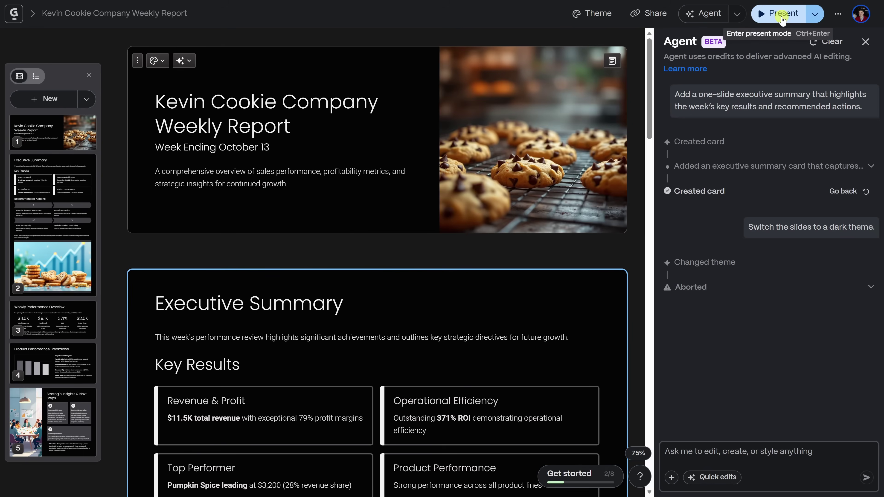
left_click(654, 14)
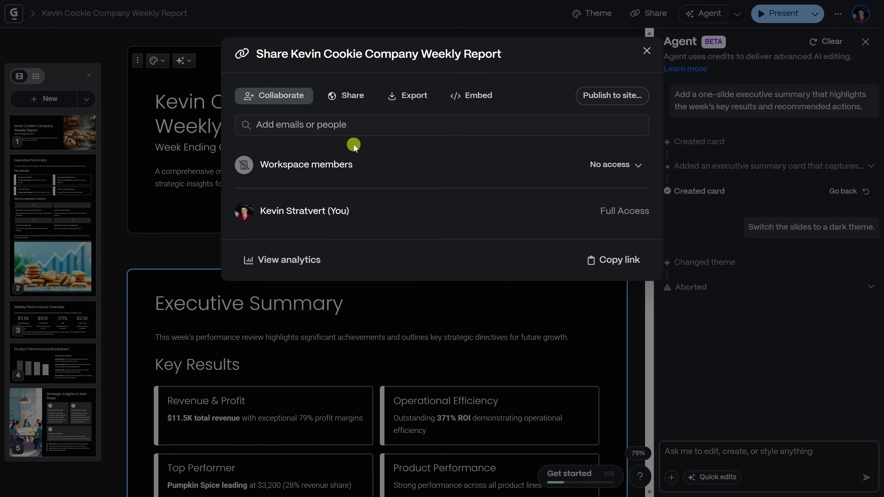
left_click(346, 95)
left_click(414, 96)
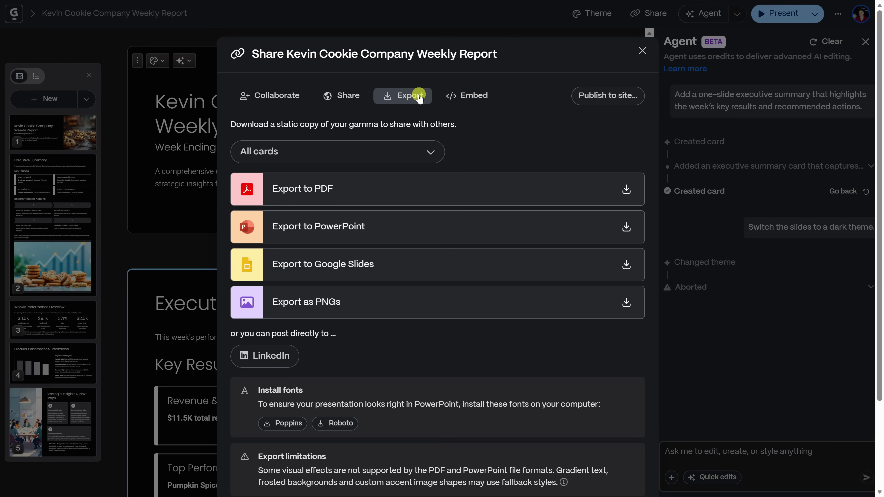
left_click(641, 51)
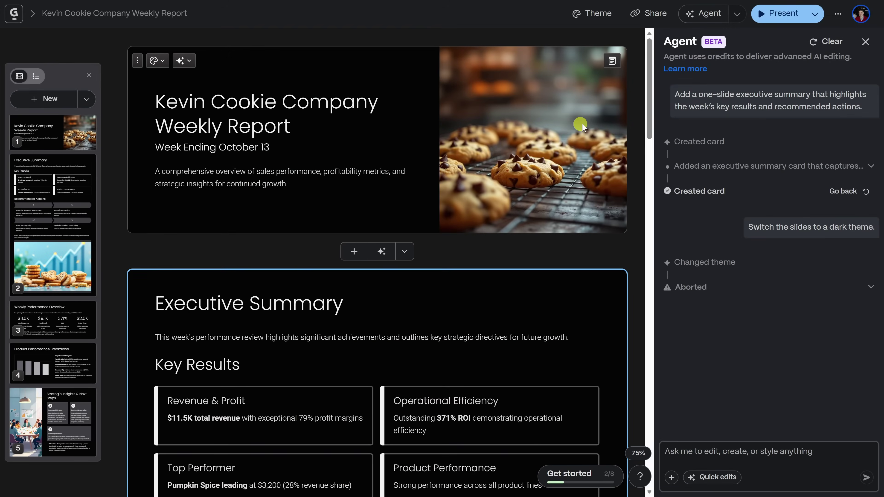